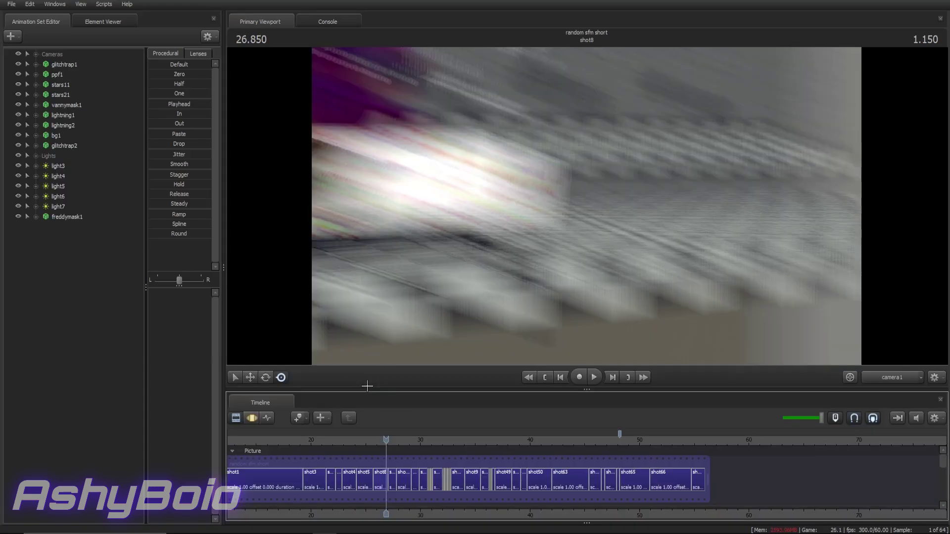
Play the finished short from shot8 and move the playhead back to shot47 for reviewing the walk
key("space")
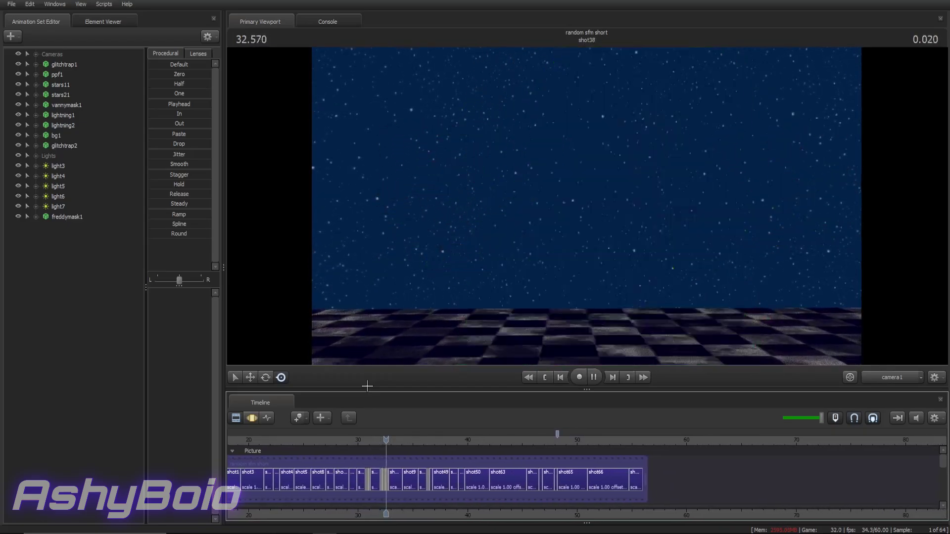
key("space")
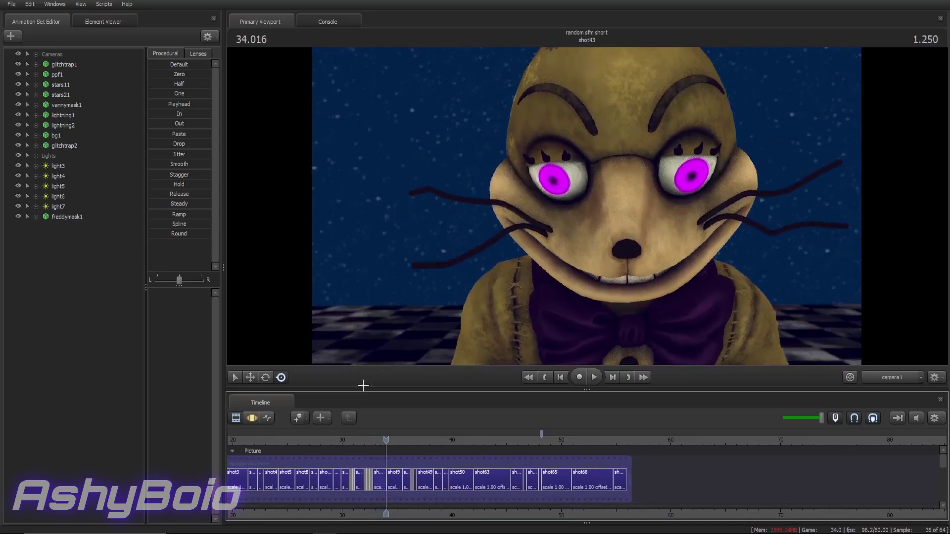
left_click(341, 440)
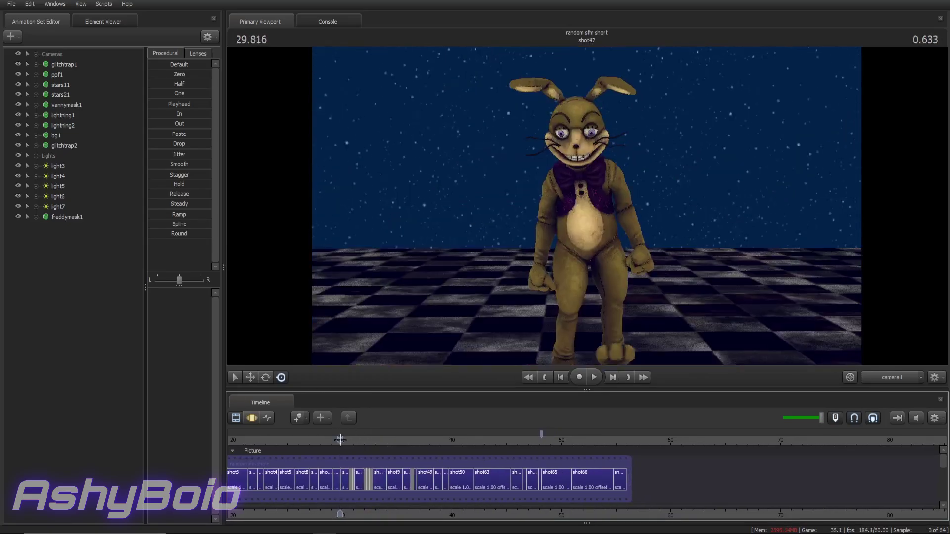
Switch the viewport to the Work Camera and examine the walking rabbit in shot47 from the side
left_click(889, 377)
left_click_drag(826, 346, 786, 425)
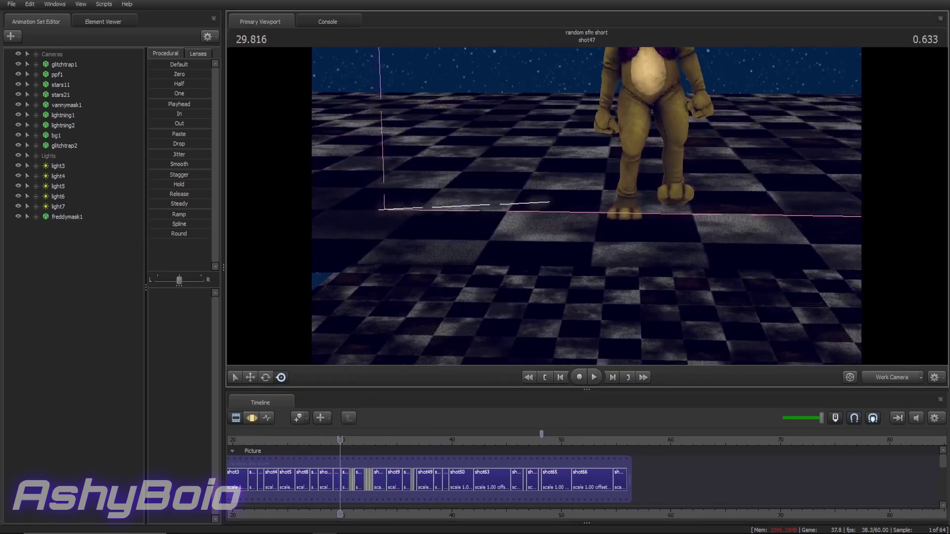
left_click_drag(586, 206, 524, 111)
key("w")
key("d")
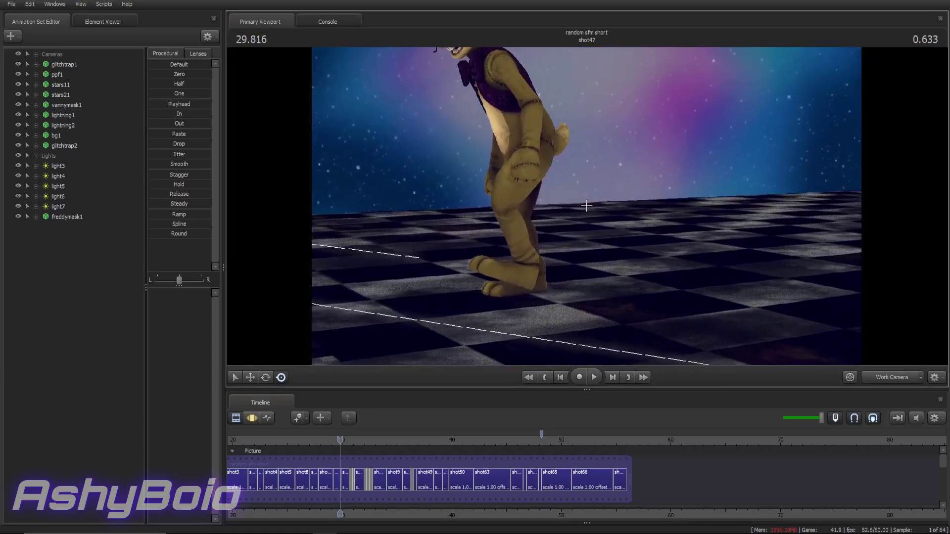
scroll(387, 433, "up", 5)
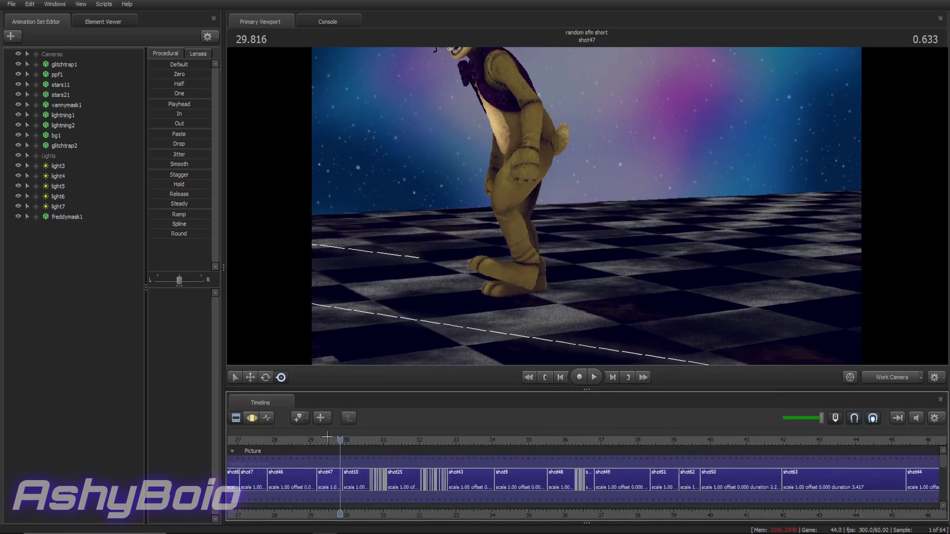
left_click(321, 439)
left_click(331, 481)
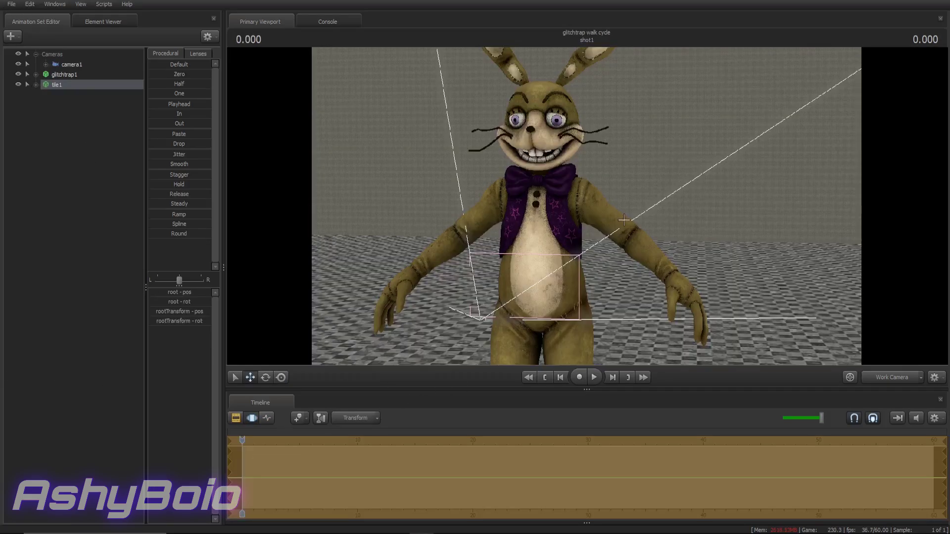
Apply the Progressive Refinement settings with both Progressive Refinement and Ambient Occlusion turned off
mouse_move(526, 208)
left_mouse_down()
mouse_move(526, 237)
mouse_move(500, 238)
mouse_move(499, 207)
mouse_move(527, 208)
left_mouse_up()
right_click(425, 181)
left_click(443, 189)
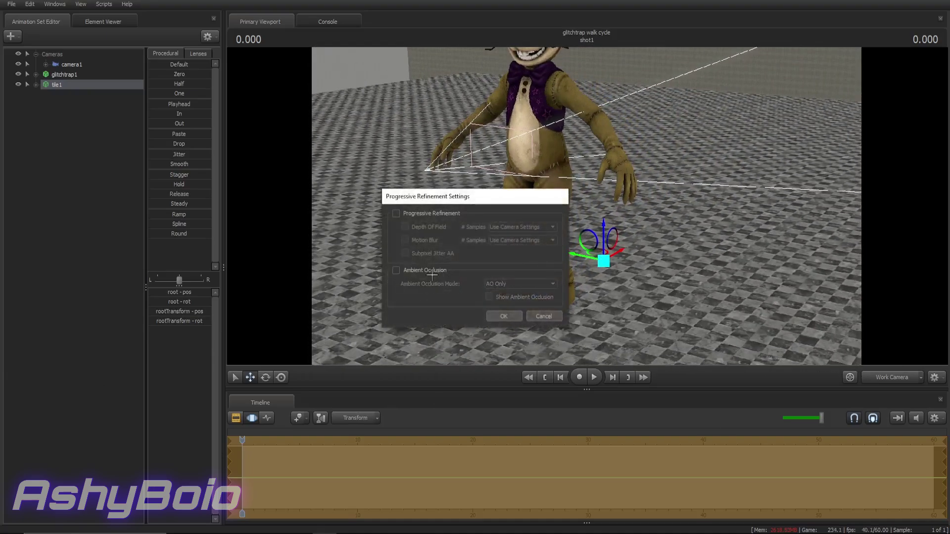
left_click(503, 315)
left_click_drag(503, 320, 503, 321)
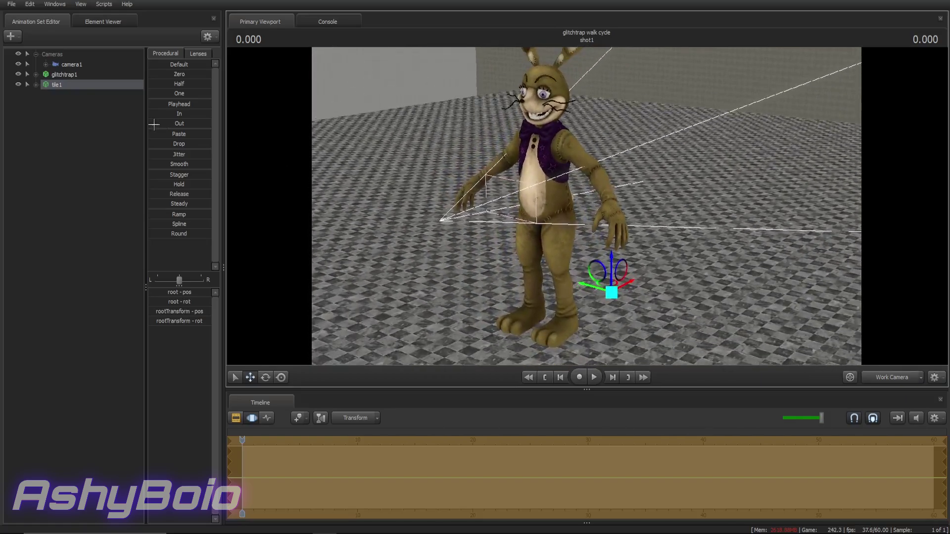
Expand the glitchtrap1 bone groups and run create_ik_constraint on the left foot bone, bip_foot_L
left_click(65, 75)
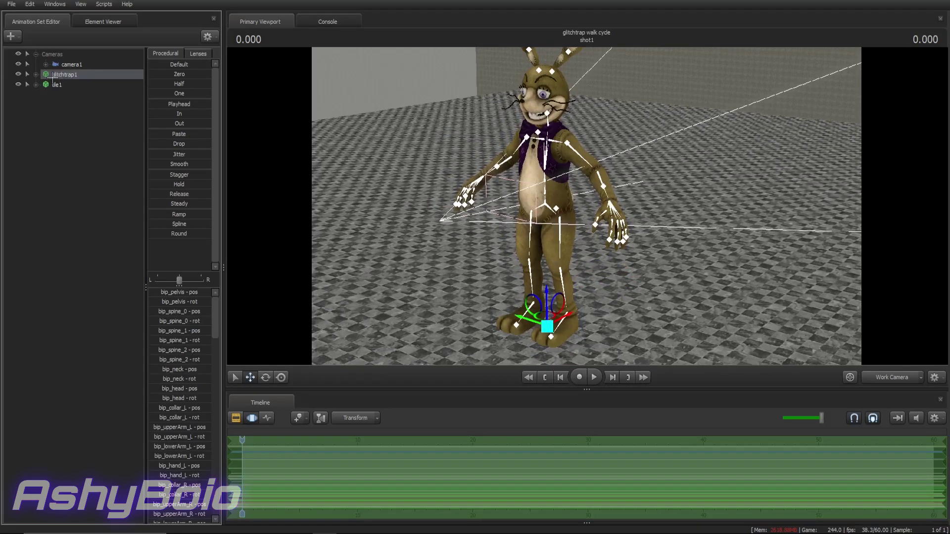
left_click(36, 75)
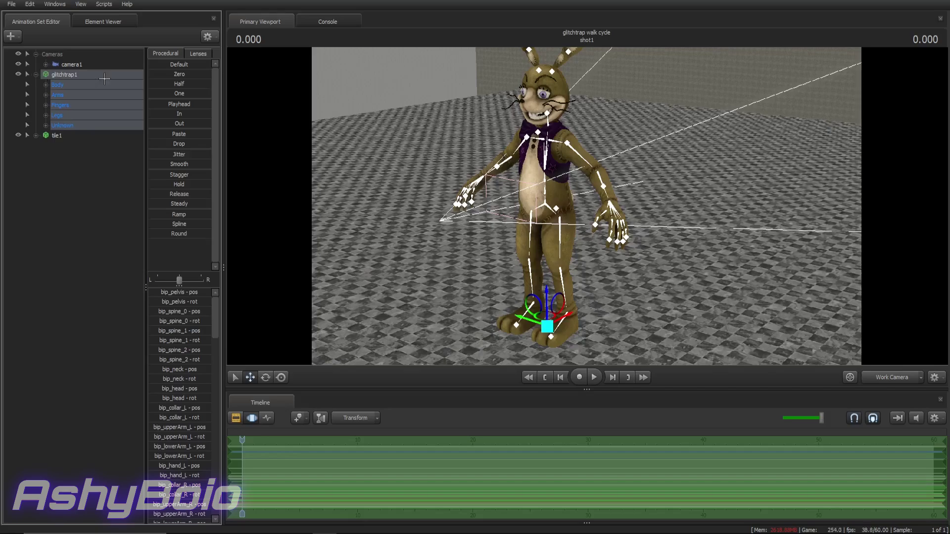
left_click(558, 332)
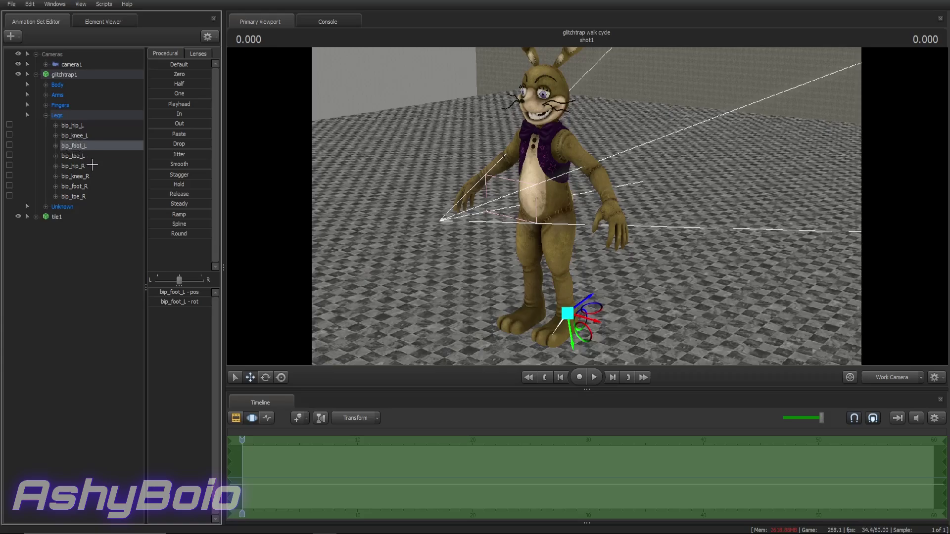
right_click(81, 147)
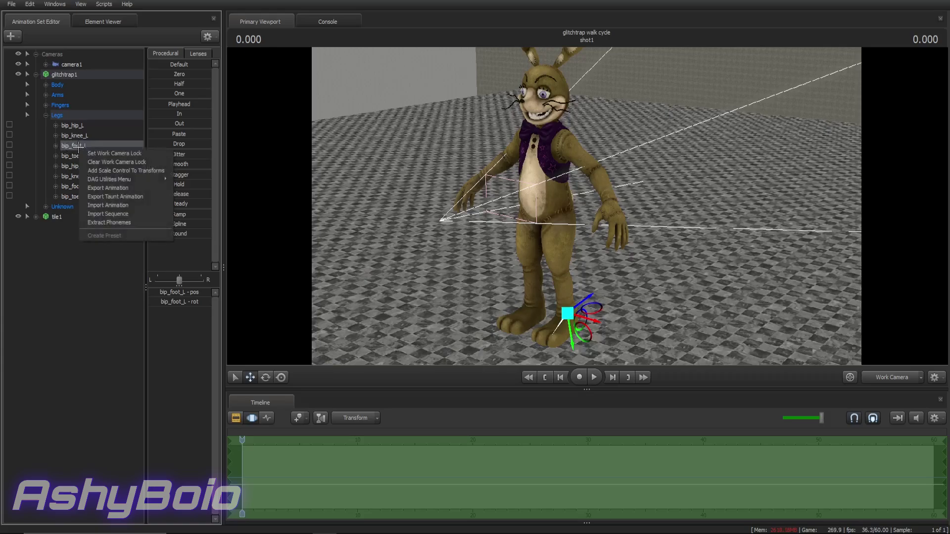
mouse_move(95, 178)
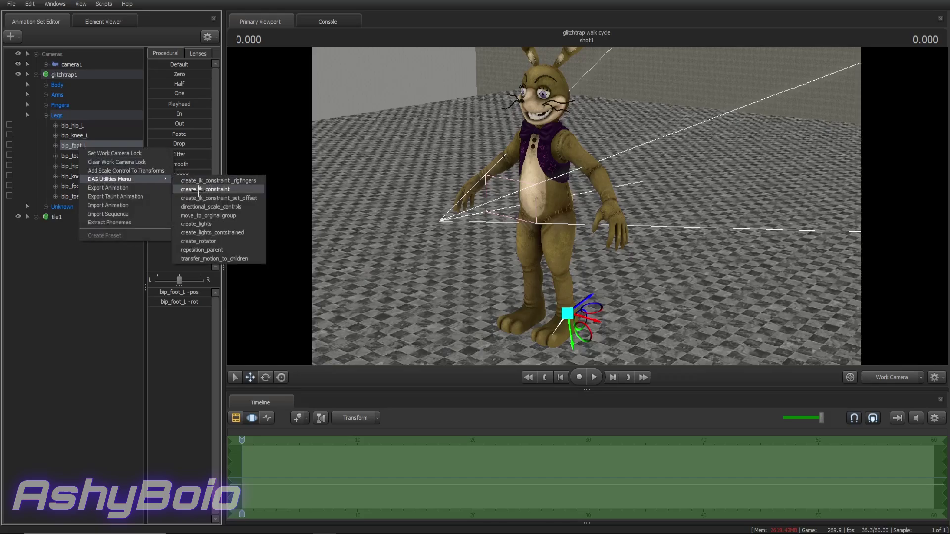
left_click(209, 189)
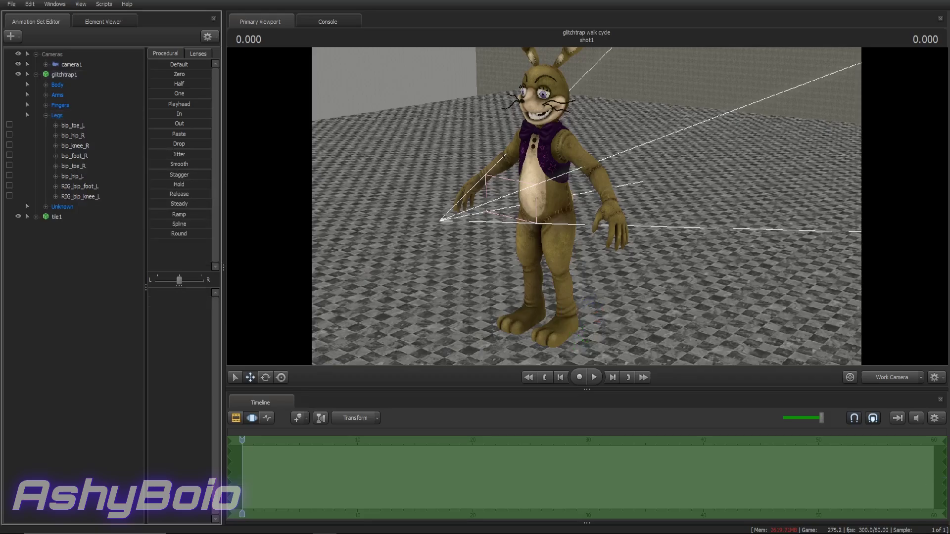
Switch to Steam, review the Create IK Constraint script's Workshop page, and return to Source Filmmaker
key("alt+Tab")
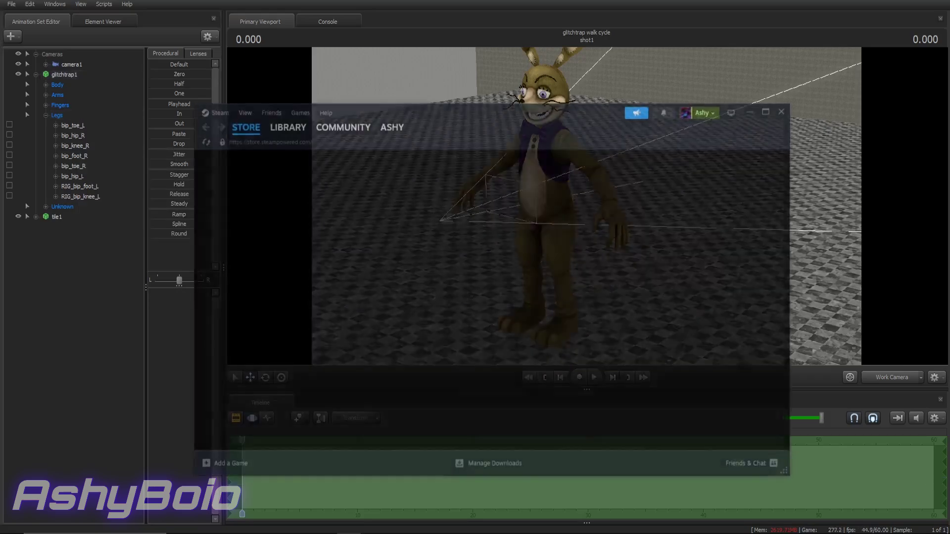
left_click(299, 128)
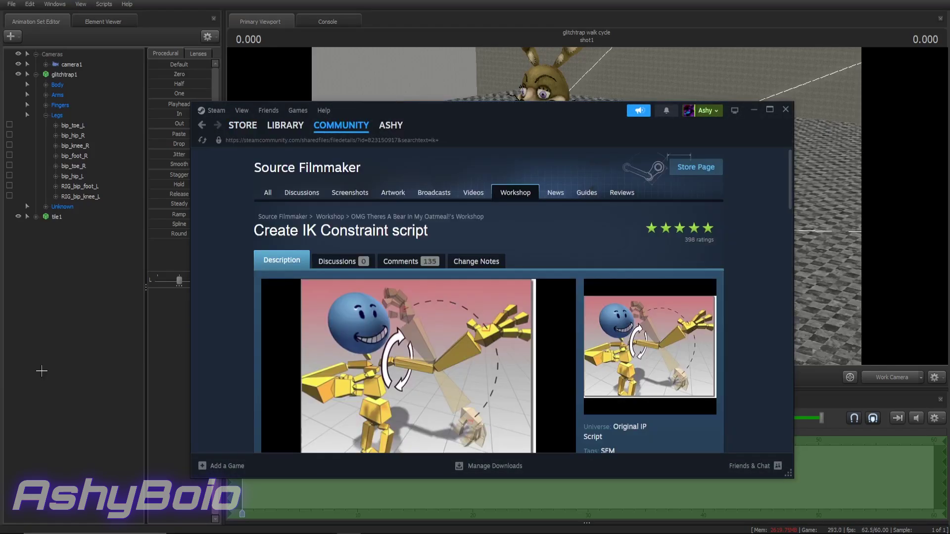
left_click_drag(248, 231, 421, 241)
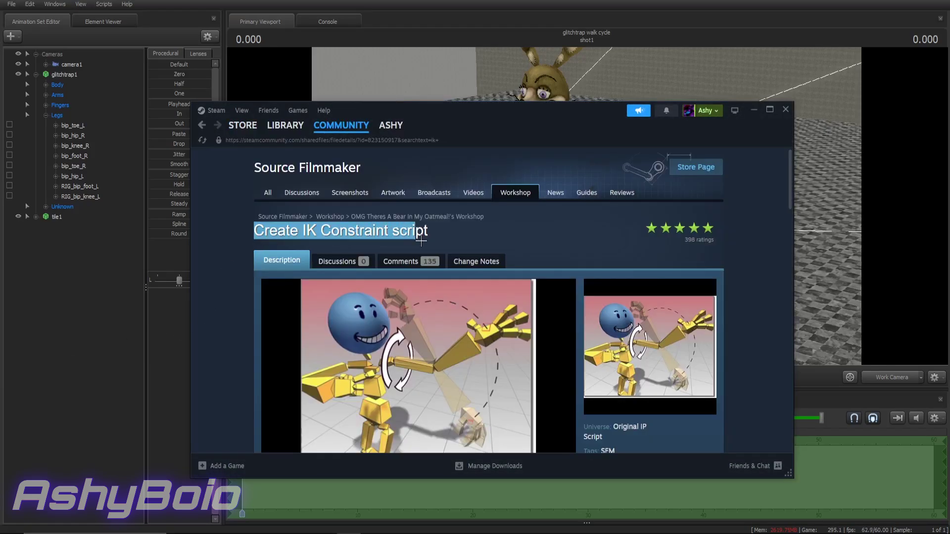
left_click(452, 229)
scroll(542, 250, "down", 5)
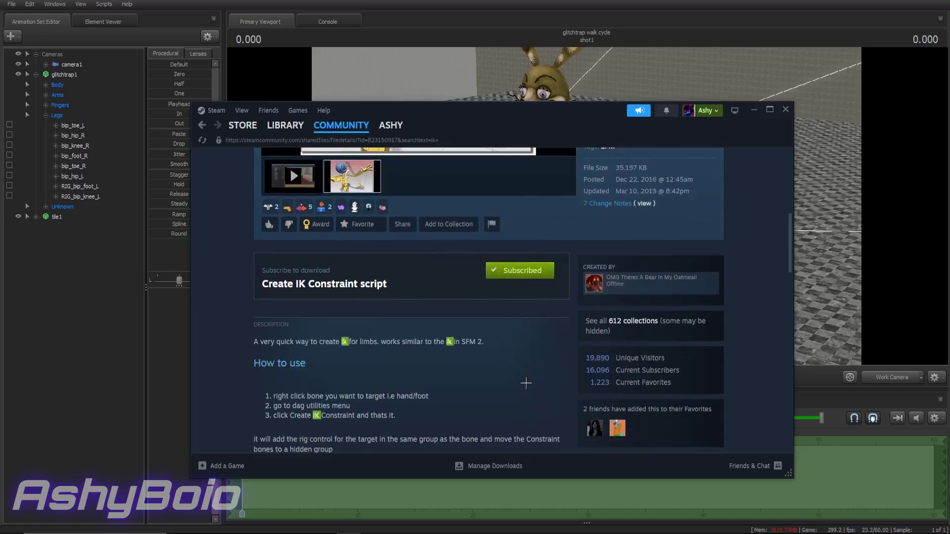
scroll(526, 386, "up", 5)
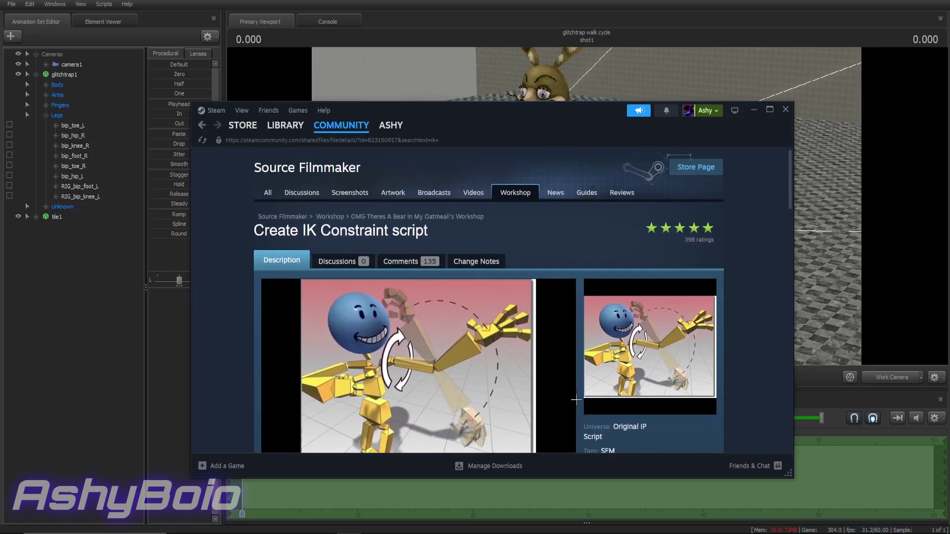
scroll(575, 387, "down", 2)
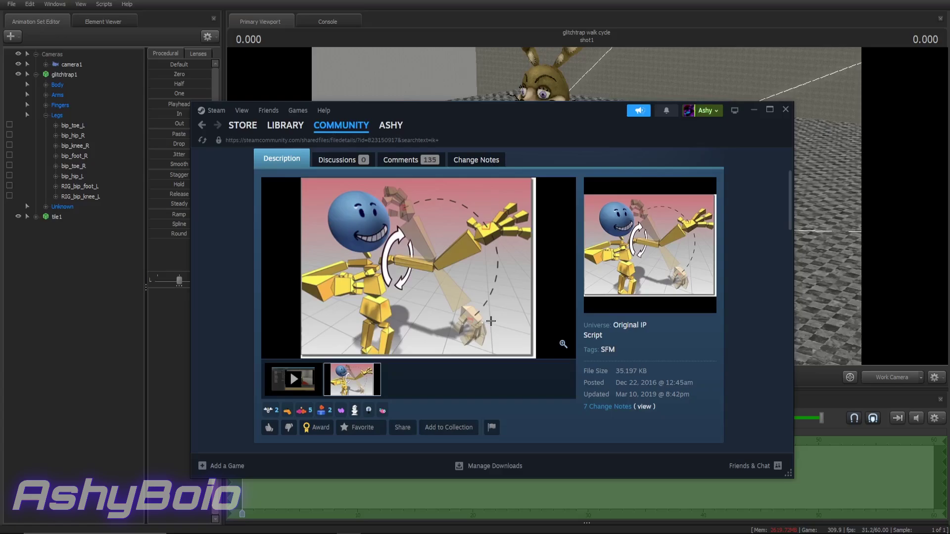
left_click(74, 335)
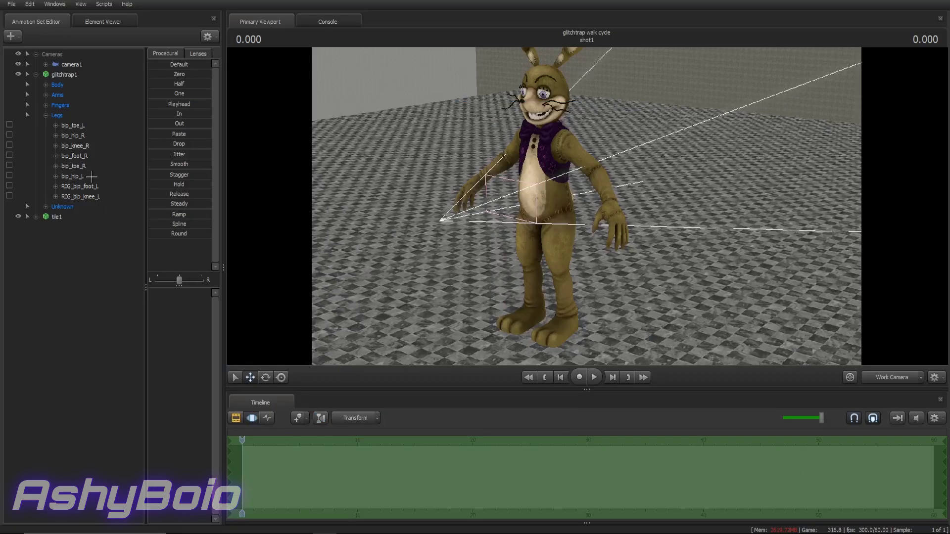
Inspect the left leg's rig controls, RIG_bip_foot_L and RIG_bip_knee_L, and the available DAG utility scripts
right_click(94, 186)
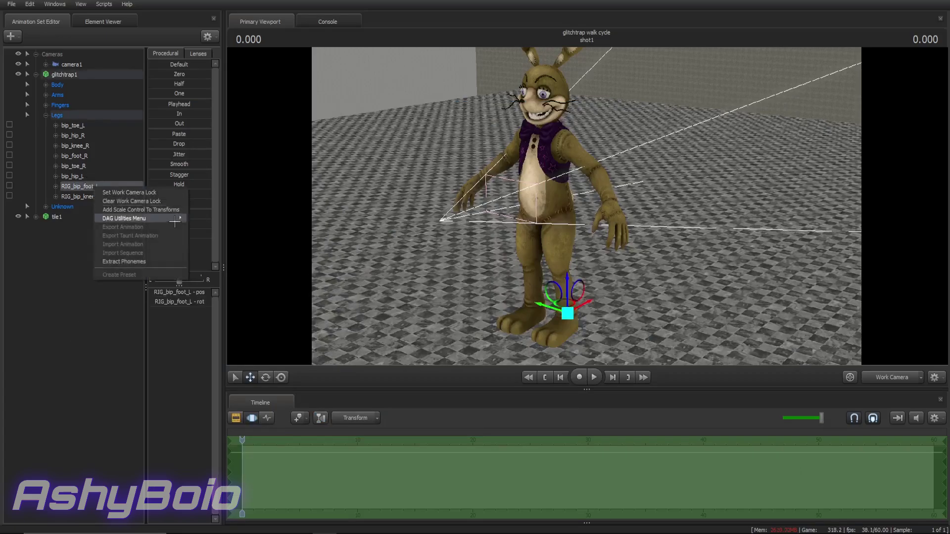
mouse_move(174, 219)
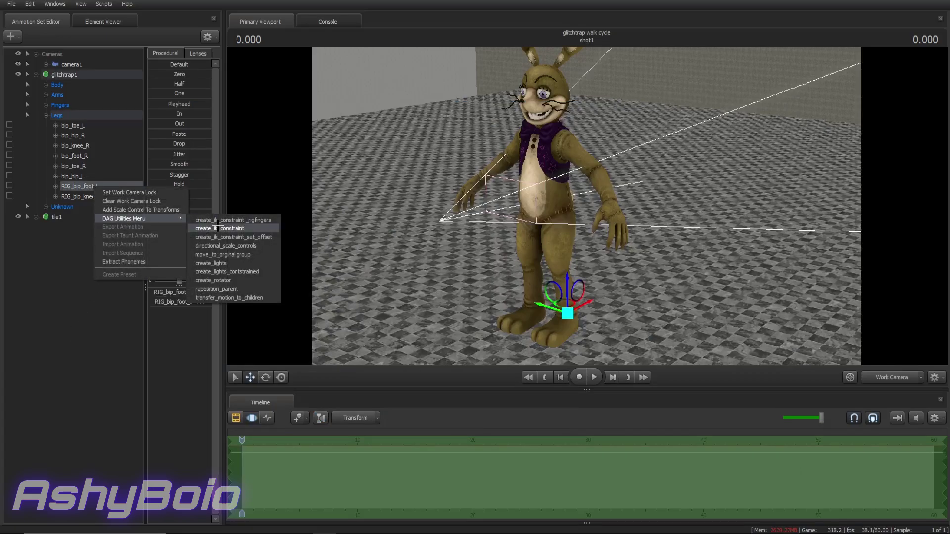
left_click(73, 242)
left_click(80, 191)
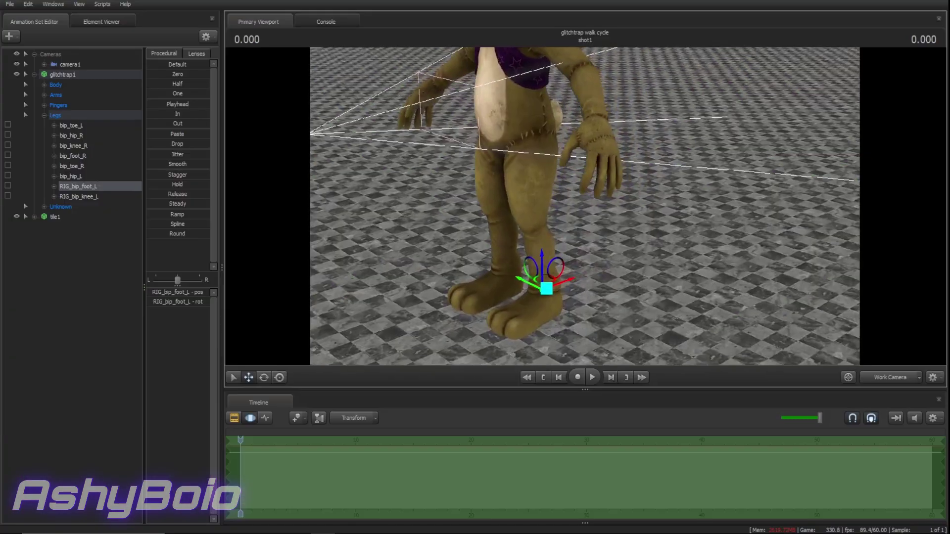
left_click(79, 196)
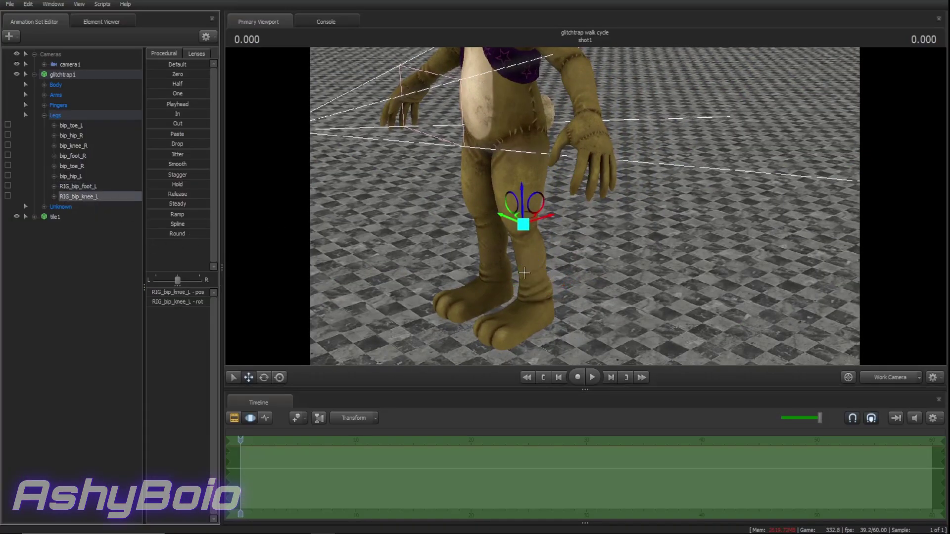
Run create_ik_constraint on the right foot bone, bip_foot_R
left_click(74, 156)
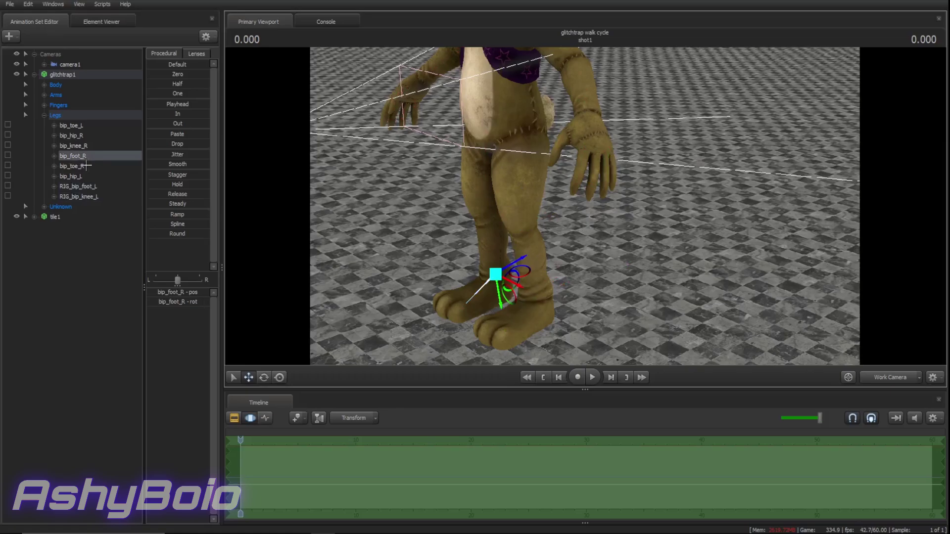
right_click(98, 155)
mouse_move(181, 184)
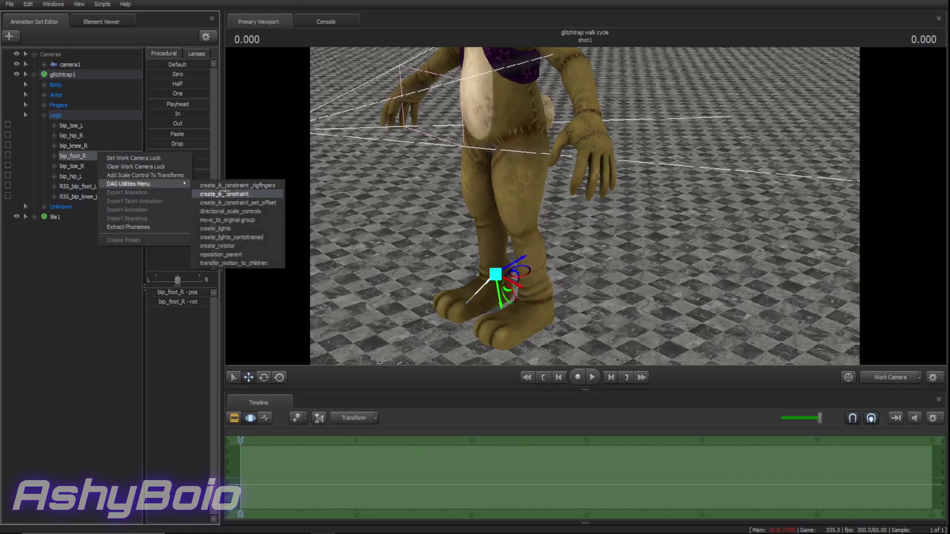
left_click(225, 193)
Try moving bip_pelvis to test the leg rig, and pick the left and right foot rig controls
left_click(502, 119)
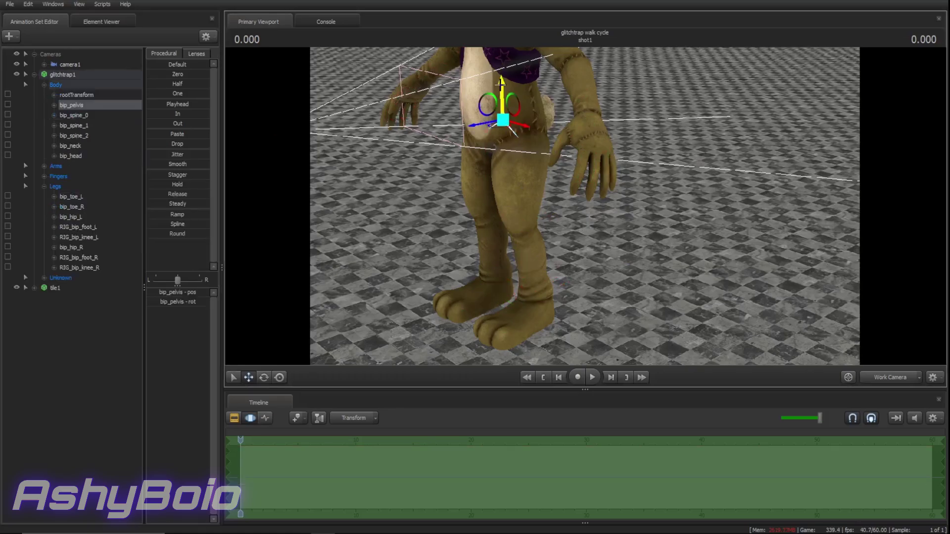
left_click_drag(500, 83, 515, 97)
left_click(537, 295)
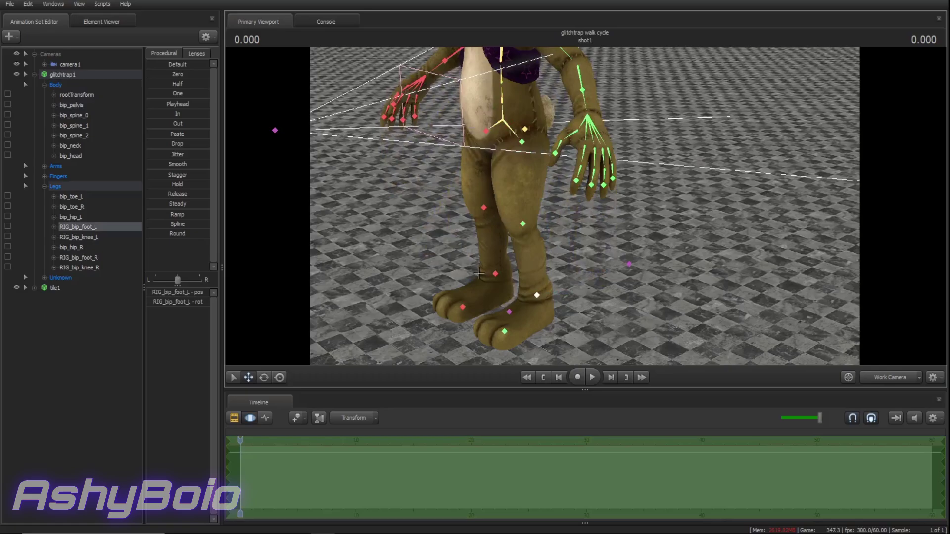
left_click(495, 273)
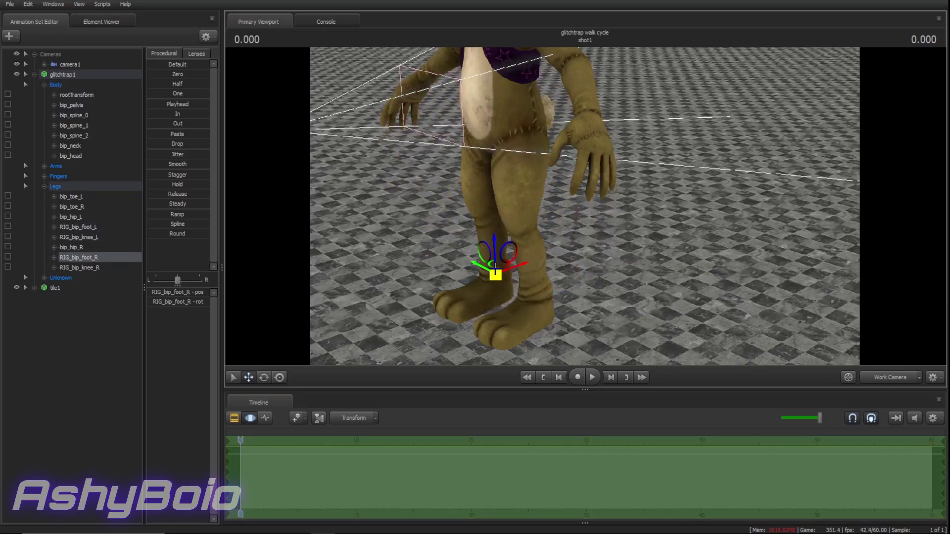
Face the model from the front and lower bip_pelvis slightly over the planted feet
left_click_drag(600, 307, 609, 354)
key("w")
left_click_drag(629, 218, 579, 204)
key("s")
key("a")
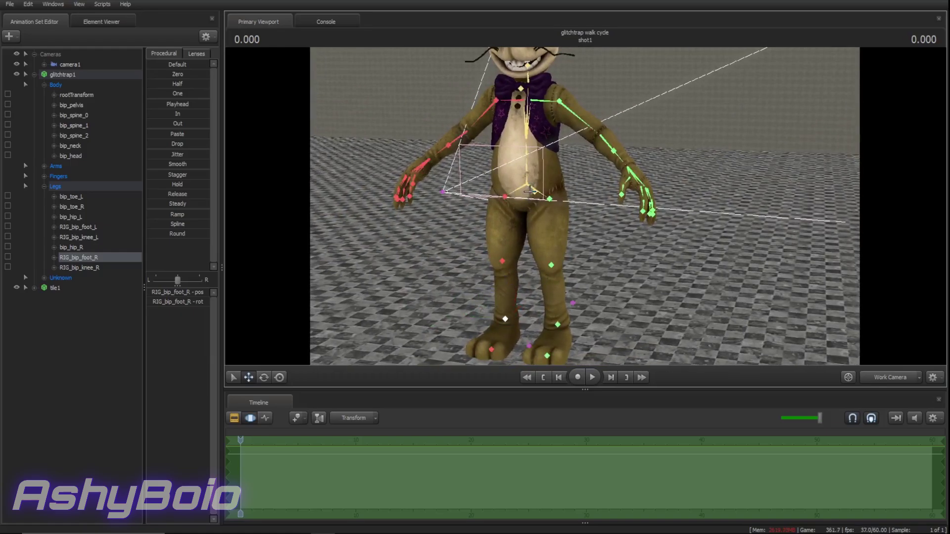
left_click(527, 188)
left_click_drag(526, 149, 528, 155)
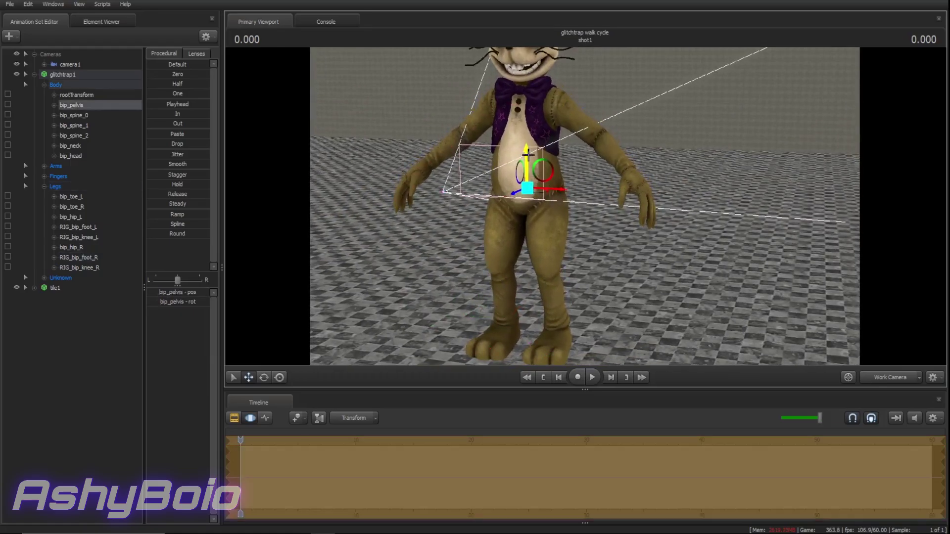
Rotate bip_pelvis slightly sideways with the Rotate tool, tilting the upper body
key("e")
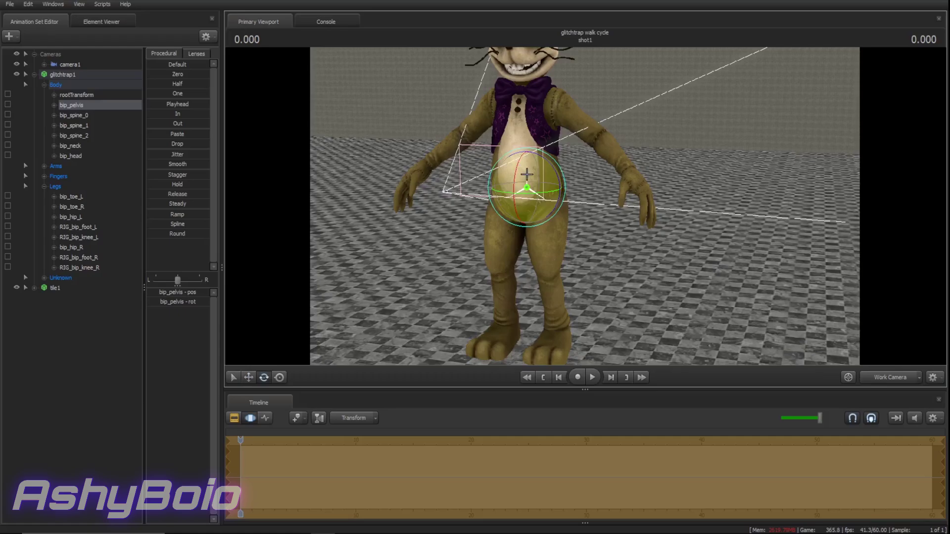
key("r")
key("e")
left_click_drag(554, 169, 552, 166)
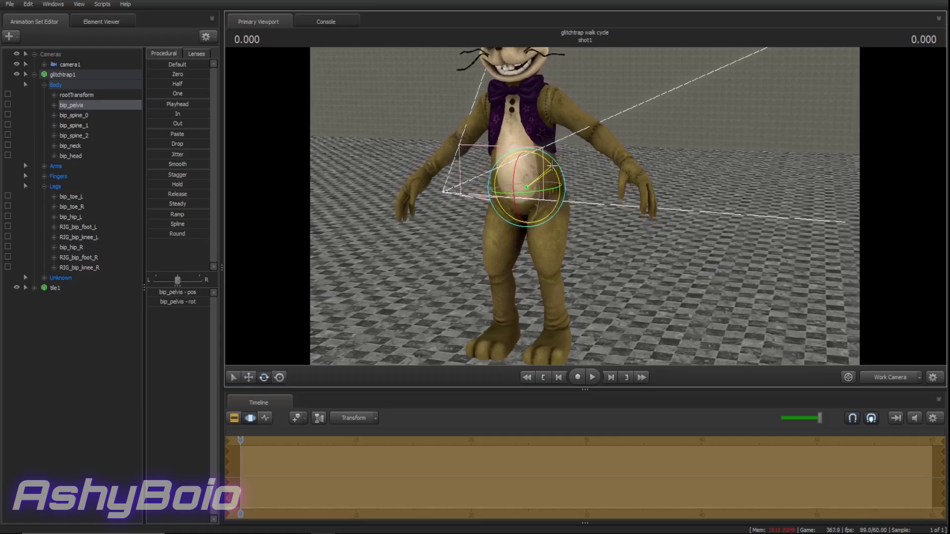
Rotate bip_spine_0 and the spine bones above it slightly to counter the pelvis tilt and straighten the upper body
left_click(547, 175, "ctrl")
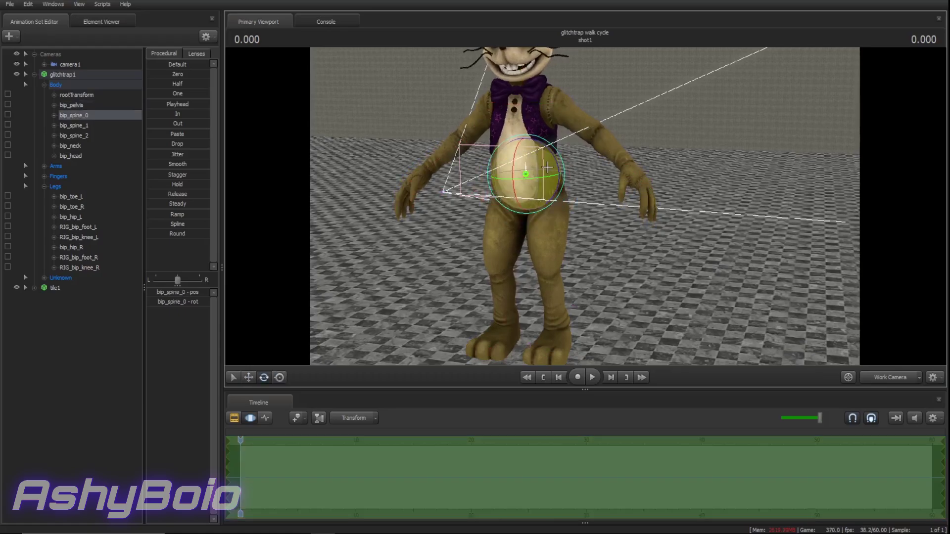
left_click_drag(551, 150, 564, 164)
left_click_drag(598, 190, 559, 184)
left_click(531, 202, "ctrl")
left_click(531, 189, "ctrl")
right_click_drag(552, 166, 564, 158)
key("w")
mouse_move(564, 158)
left_mouse_down()
mouse_move(552, 166)
mouse_move(573, 151)
left_mouse_up()
Lock the rot channel of bip_head so the head keeps its orientation
left_click(551, 167, "ctrl")
key("r")
left_click(553, 163, "ctrl")
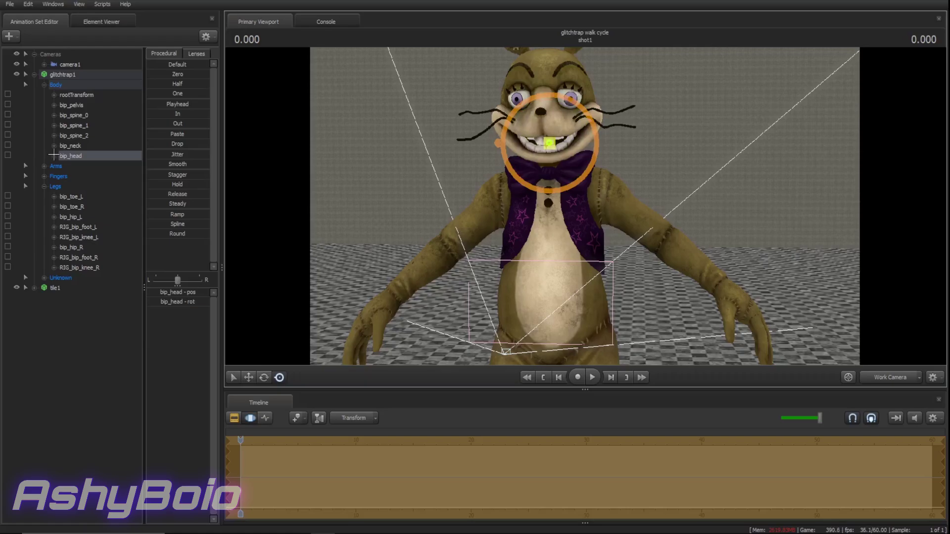
left_click(54, 155)
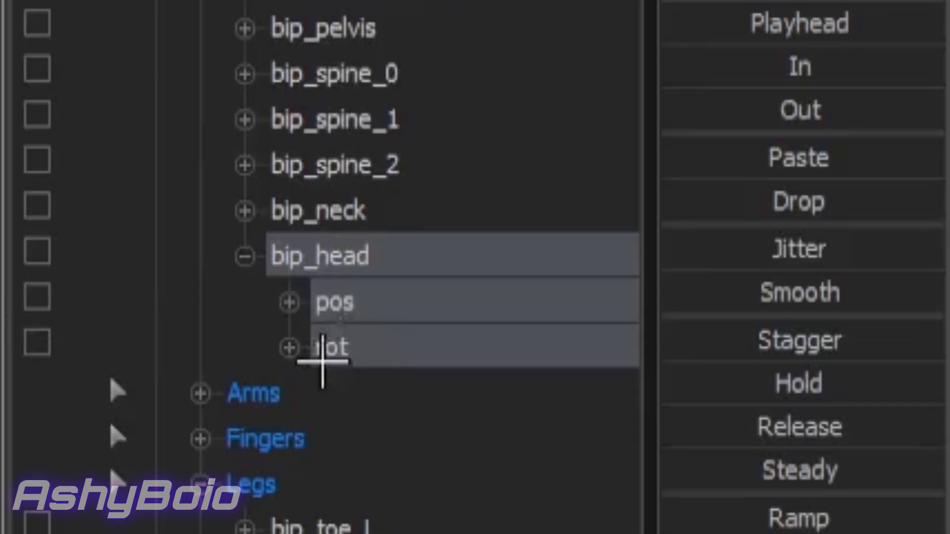
left_click(335, 344)
left_click(37, 343)
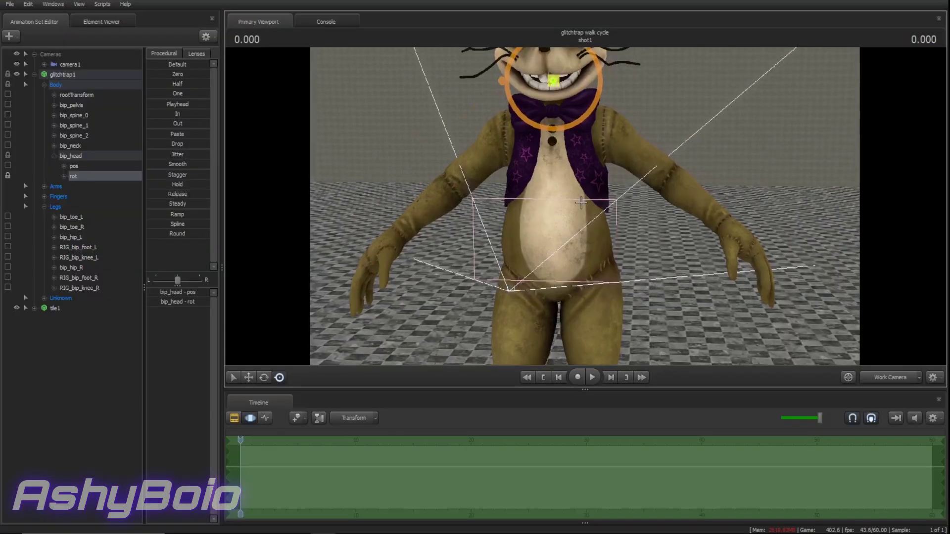
Try rotating the upper body to test the head's rotation lock, and undo the rotation
left_click_drag(585, 273, 530, 245)
key("ctrl+z")
left_click(8, 175)
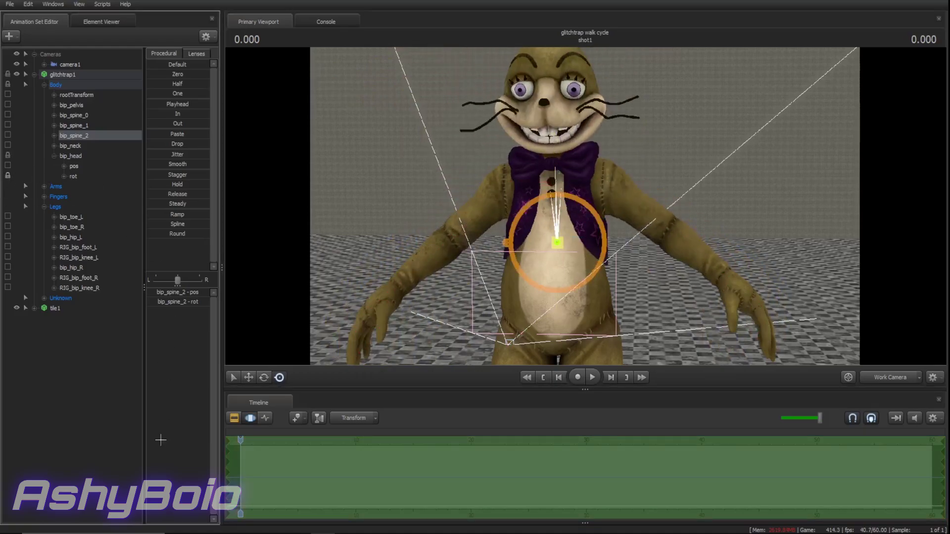
Rotate bip_upperArm_L down toward the body and adjust bip_lowerArm_L so the left arm hangs at the side
mouse_move(191, 531)
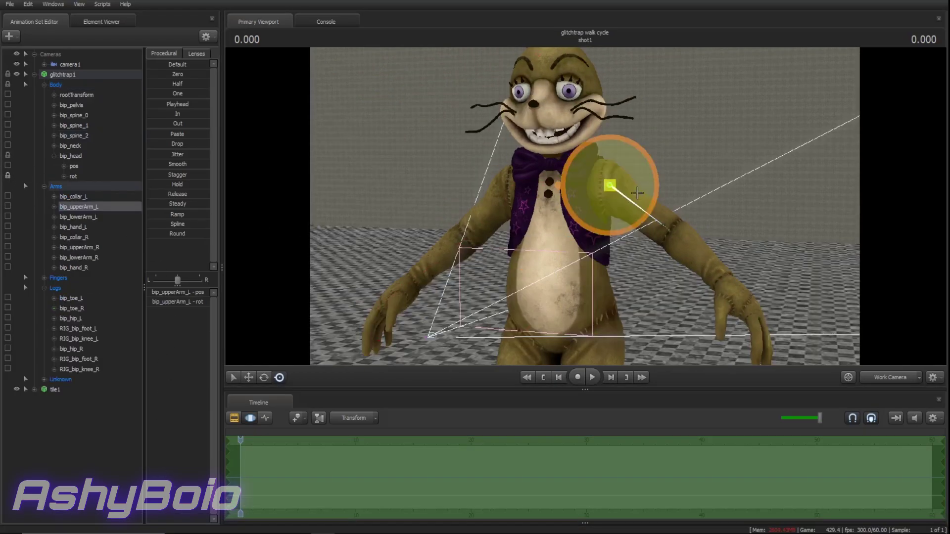
left_click_drag(636, 195, 630, 167)
left_click(647, 256, "ctrl")
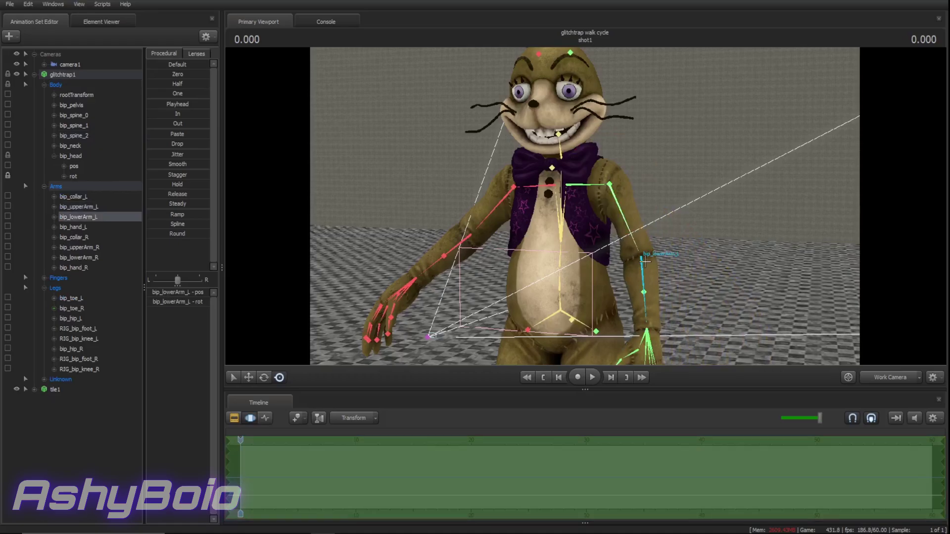
left_click_drag(647, 256, 654, 249)
left_click_drag(700, 223, 794, 297)
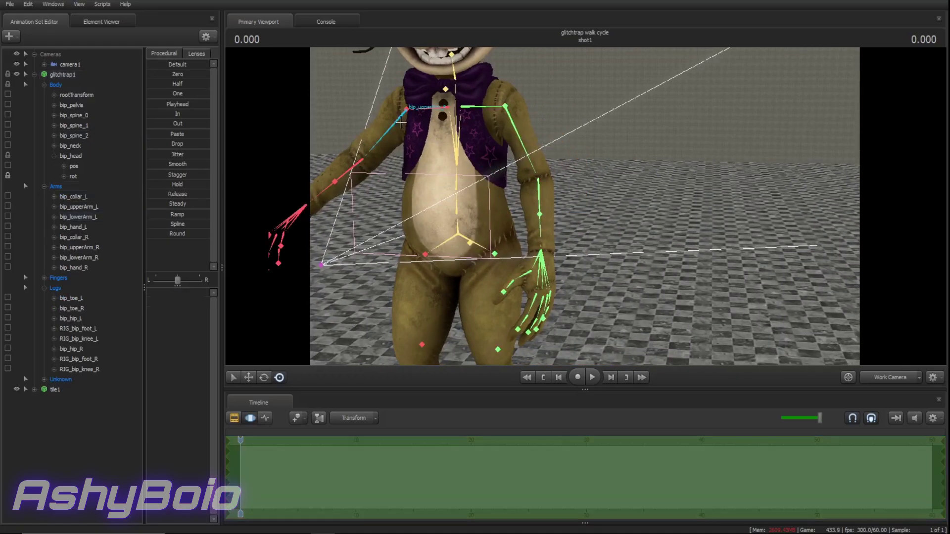
Rotate bip_upperArm_R and bip_lowerArm_R so the right arm hangs down beside the body
left_click(414, 135)
left_click_drag(417, 140, 405, 138)
left_click(395, 182, "ctrl")
left_click_drag(389, 186, 539, 184)
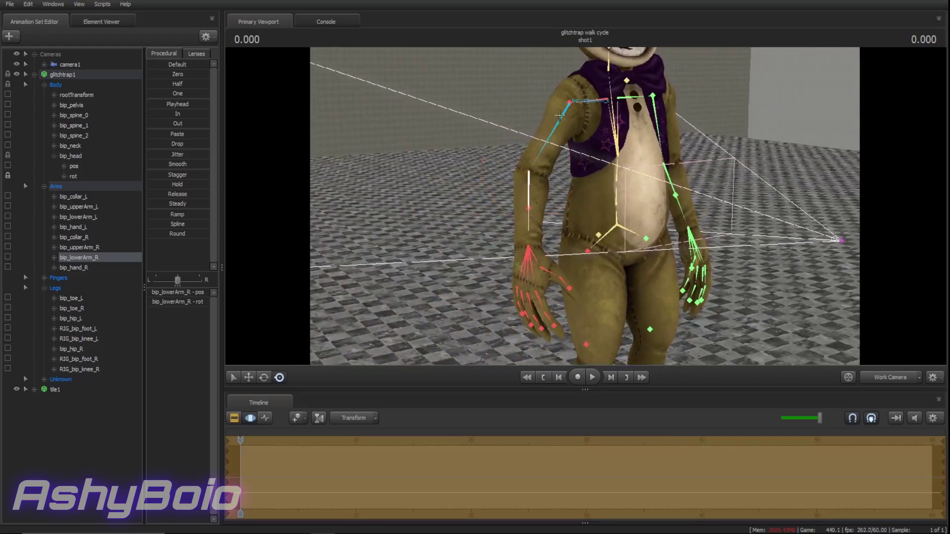
left_click(562, 110, "ctrl")
left_click_drag(590, 108, 643, 102)
Rotate the shoulder bones bip_collar_R and bip_collar_L slightly, viewing the chest from the front
left_click_drag(589, 201, 523, 167)
left_click(528, 186, "ctrl")
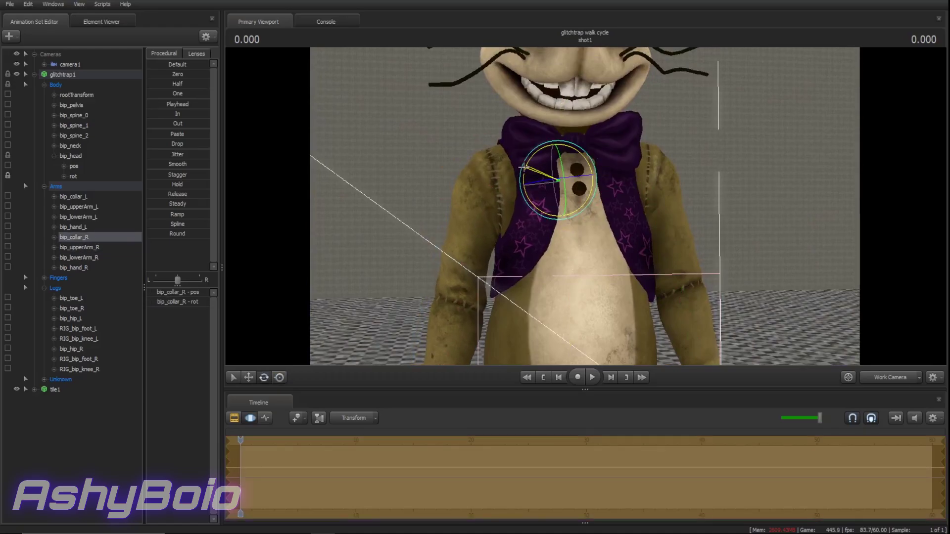
left_click(616, 179)
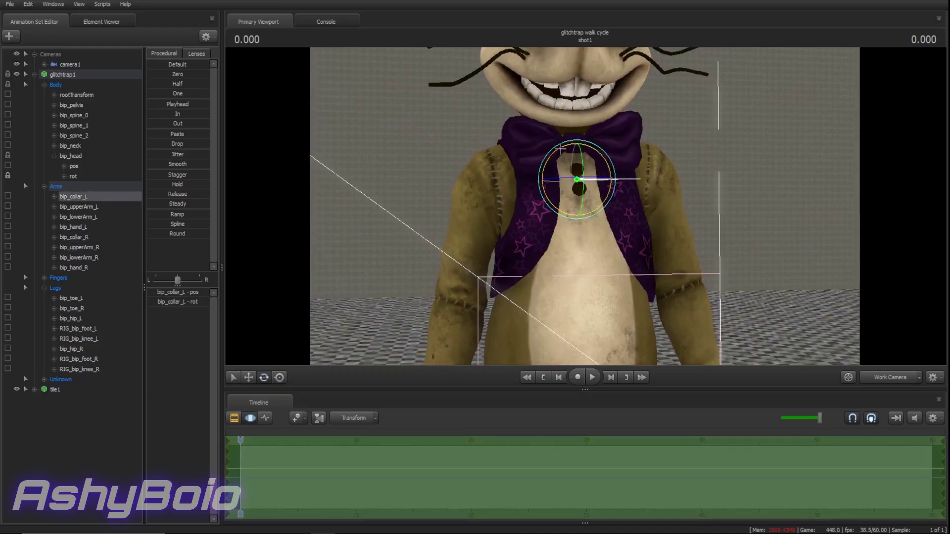
left_click_drag(561, 149, 563, 150)
Switch the timeline to the Graph Editor and display the curves of rootTransform from the start of the shot
key("s")
left_click_drag(790, 217, 742, 322)
key("s")
key("w")
key("d")
key("d")
key("s")
mouse_move(585, 206)
left_mouse_down()
mouse_move(579, 212)
mouse_move(585, 206)
left_mouse_up()
key("F4")
left_click(561, 247)
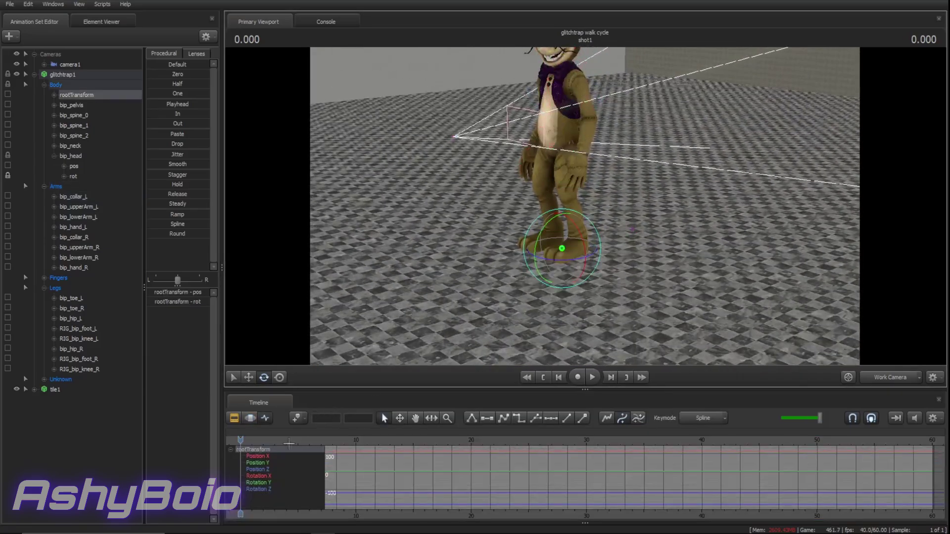
left_click(301, 497)
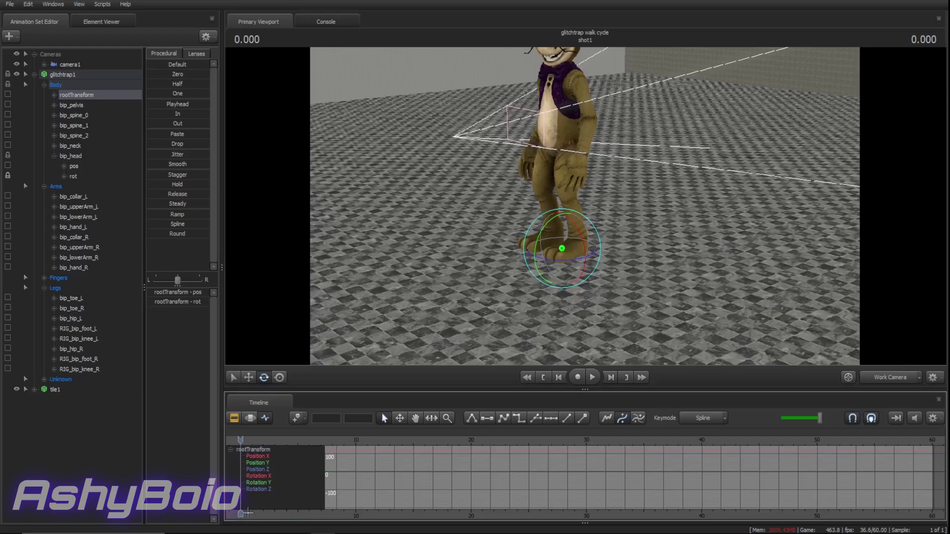
middle_click_drag(245, 513, 539, 513)
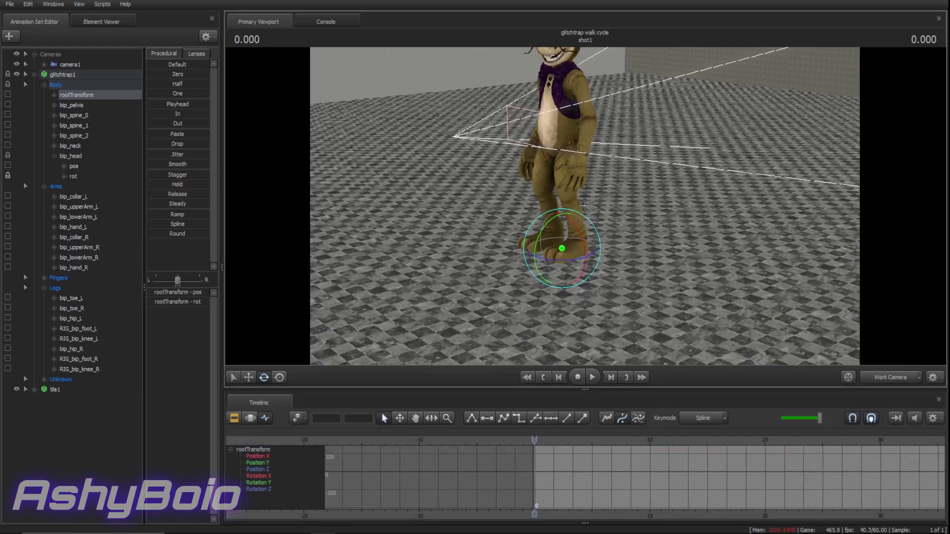
Keyframe rootTransform at the start, and move it forward along the floor at about 5 seconds
key("w")
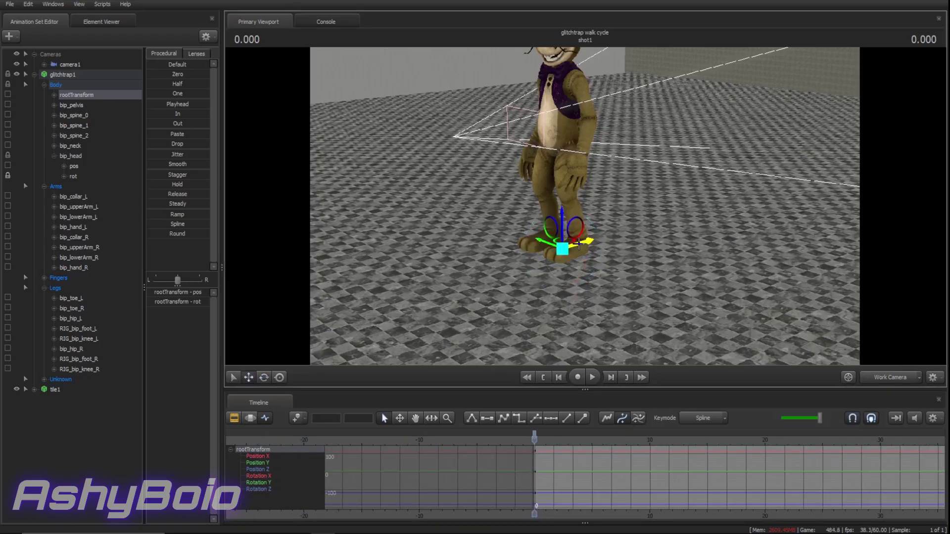
left_click(556, 435)
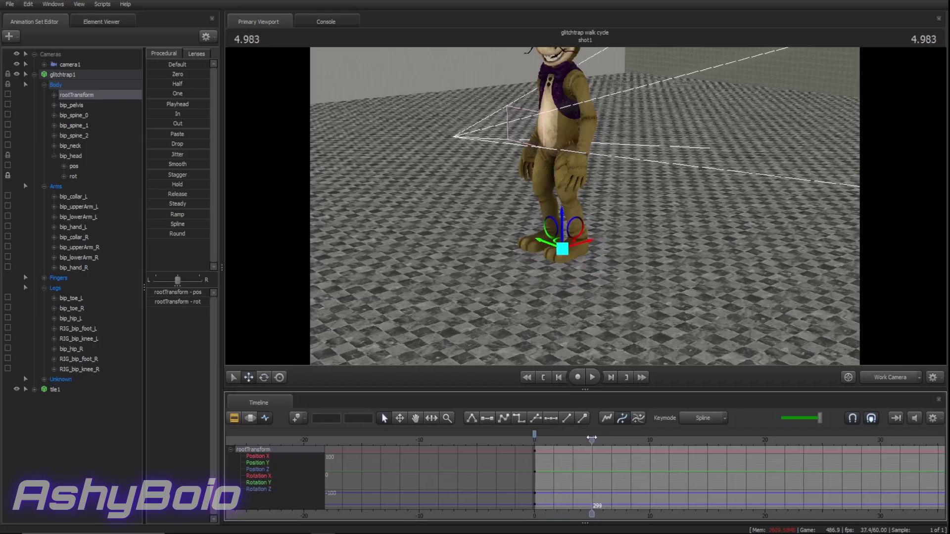
left_click_drag(587, 240, 515, 254)
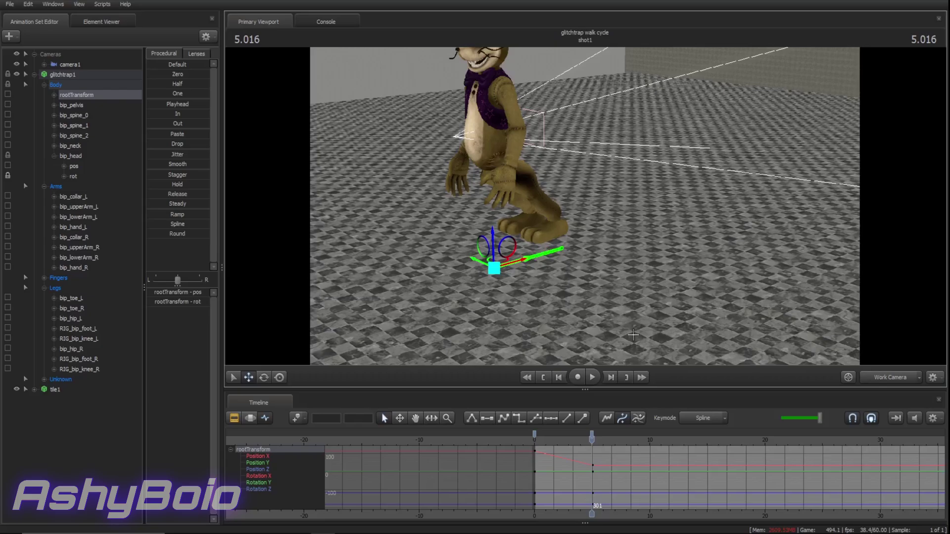
Play back the body's forward movement and return to the start of the shot
key("space")
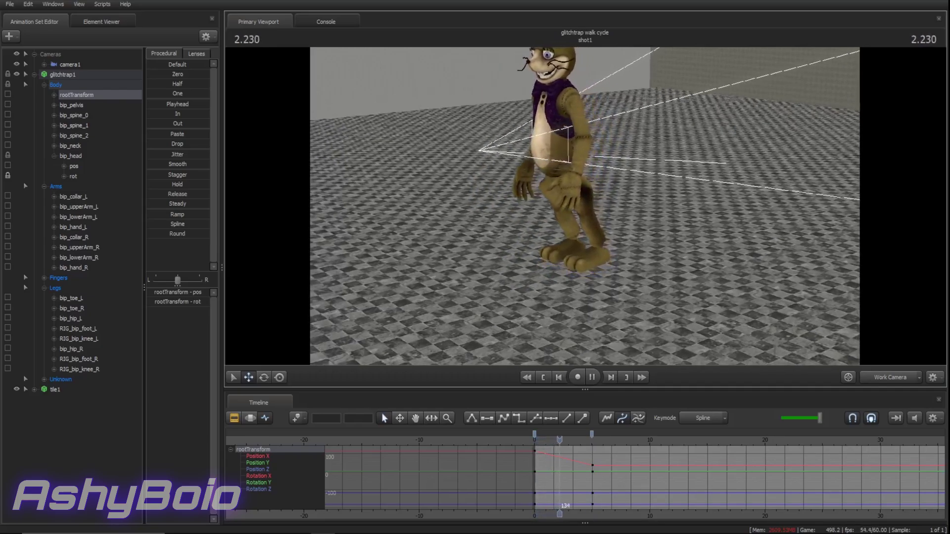
key("space")
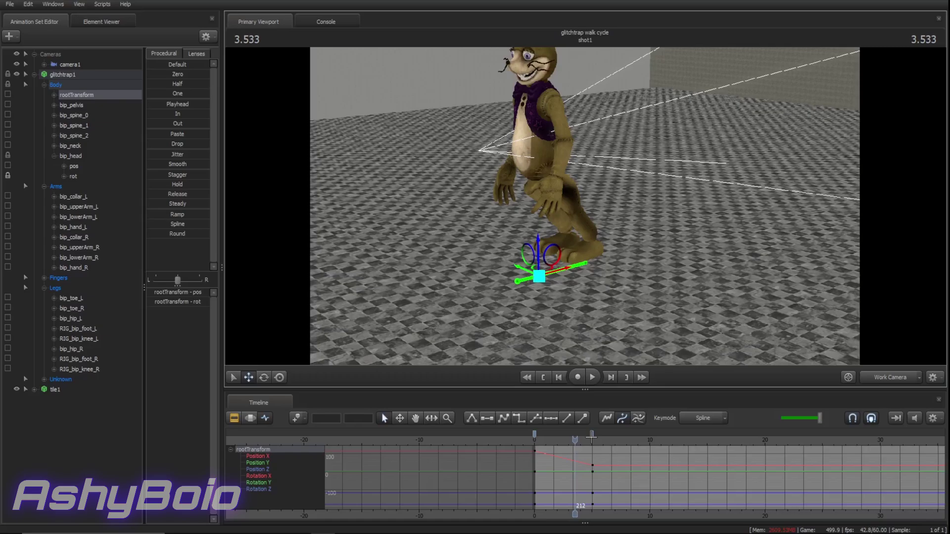
key("Home")
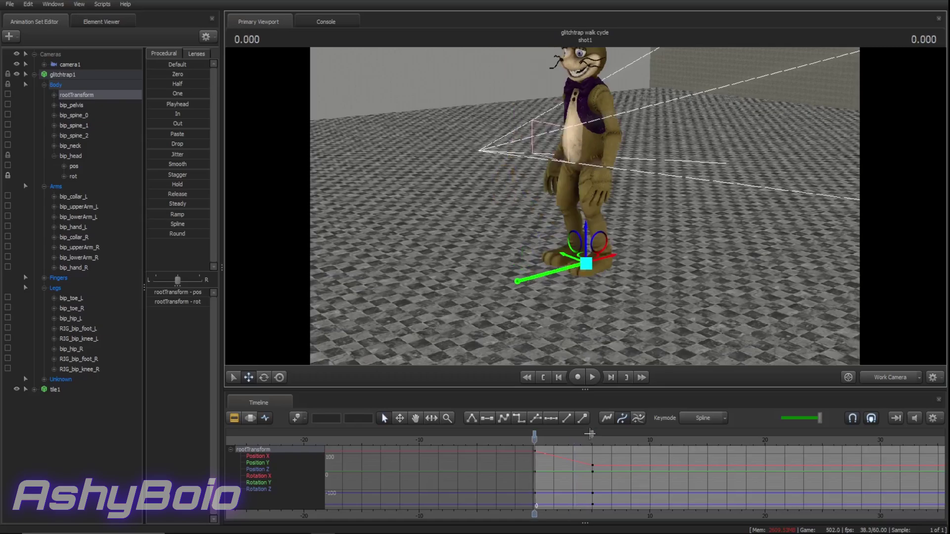
Shift the starting keyframe of the left foot control, RIG_bip_foot_L, to frame 31
key("w")
left_click_drag(481, 344, 565, 177)
key("ctrl")
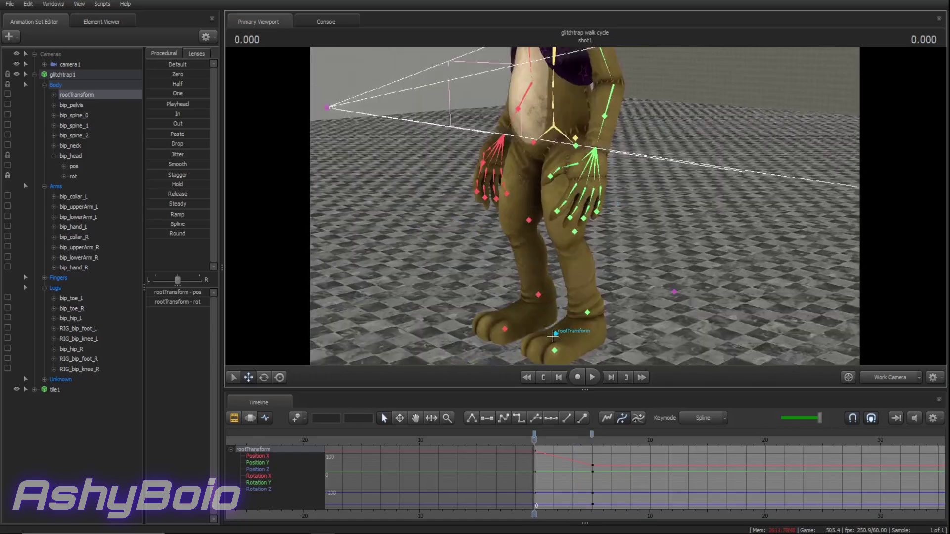
left_click(586, 312, "ctrl")
key("w")
left_click_drag(664, 155, 703, 257)
key("s")
mouse_move(584, 206)
left_mouse_down()
mouse_move(530, 139)
mouse_move(584, 208)
left_mouse_up()
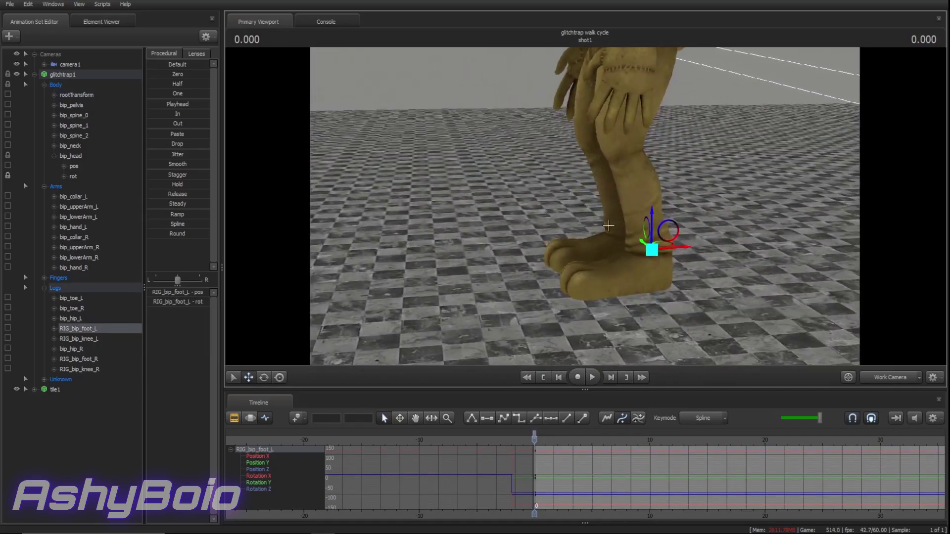
key("space")
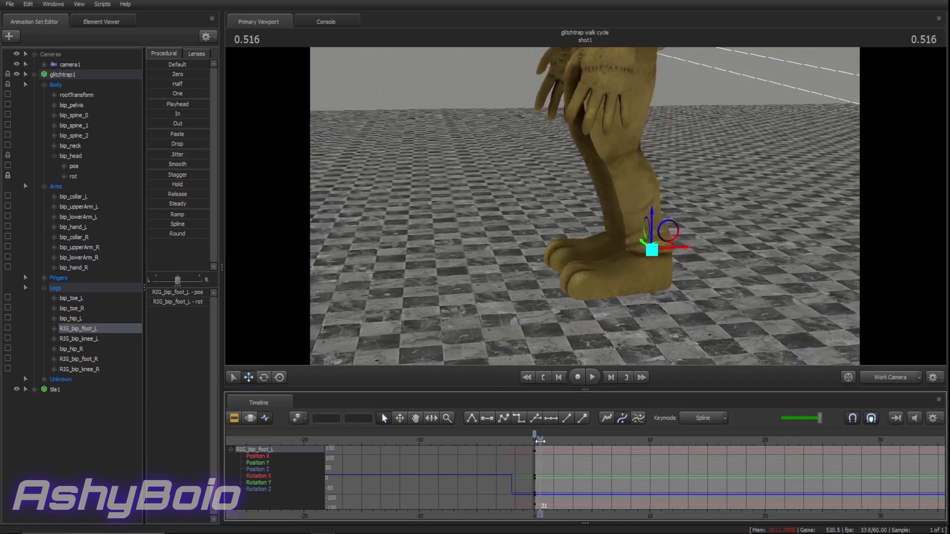
scroll(549, 462, "up", 3)
left_click_drag(538, 510, 381, 504)
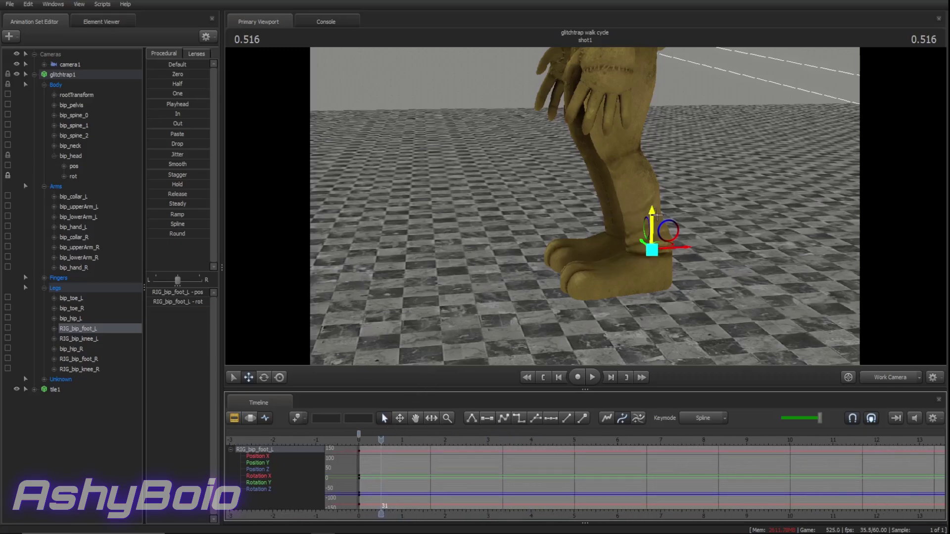
left_click(665, 234)
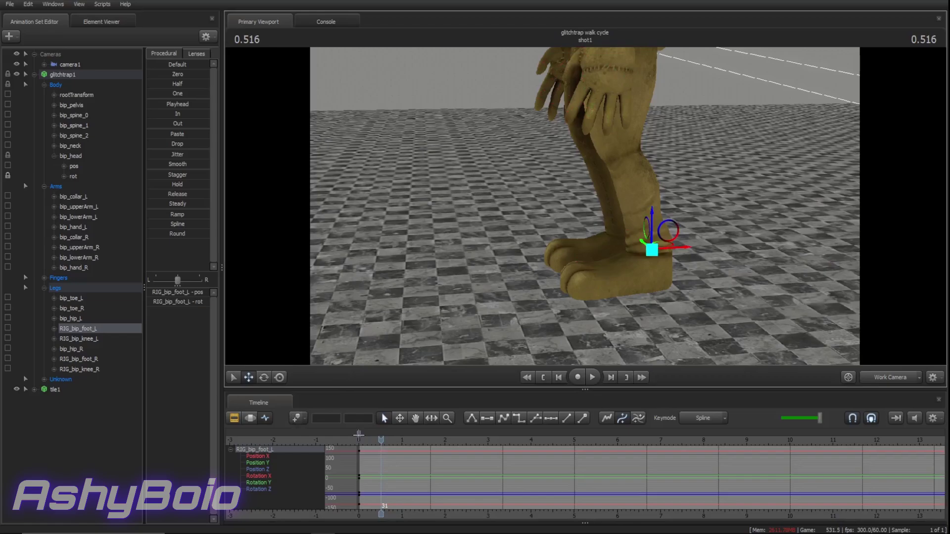
left_click(359, 434)
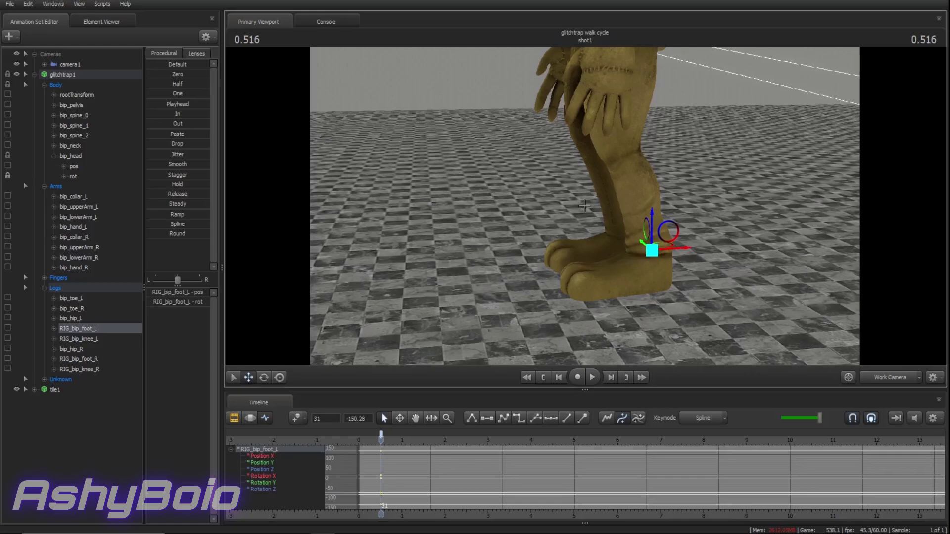
Move RIG_bip_foot_L up and forward at frame 55 to lift the left foot off the floor
left_click(398, 434)
left_click(669, 231)
left_click_drag(669, 231, 623, 210)
key("e")
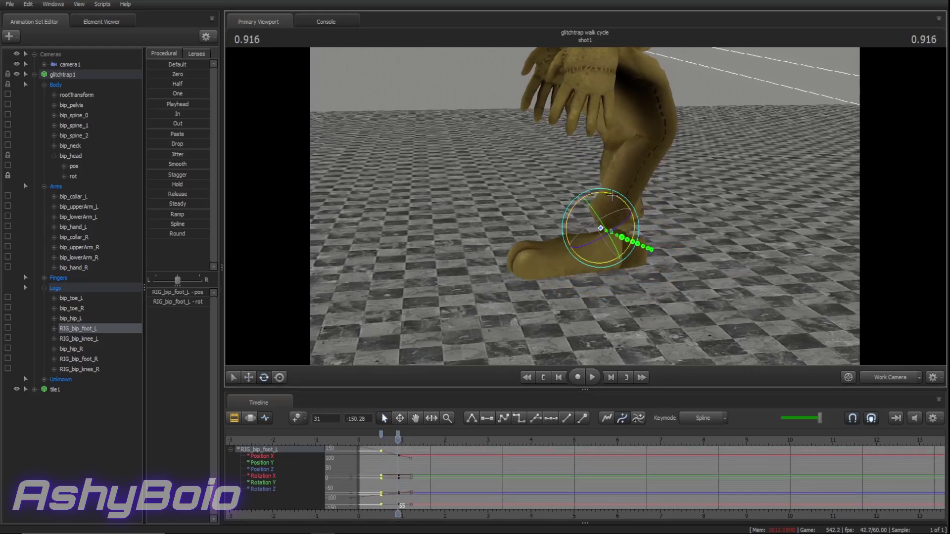
Move RIG_bip_knee_L and RIG_bip_knee_R together well in front of the legs so the knees bend forward
left_click_drag(697, 121, 583, 157, "ctrl")
key("w")
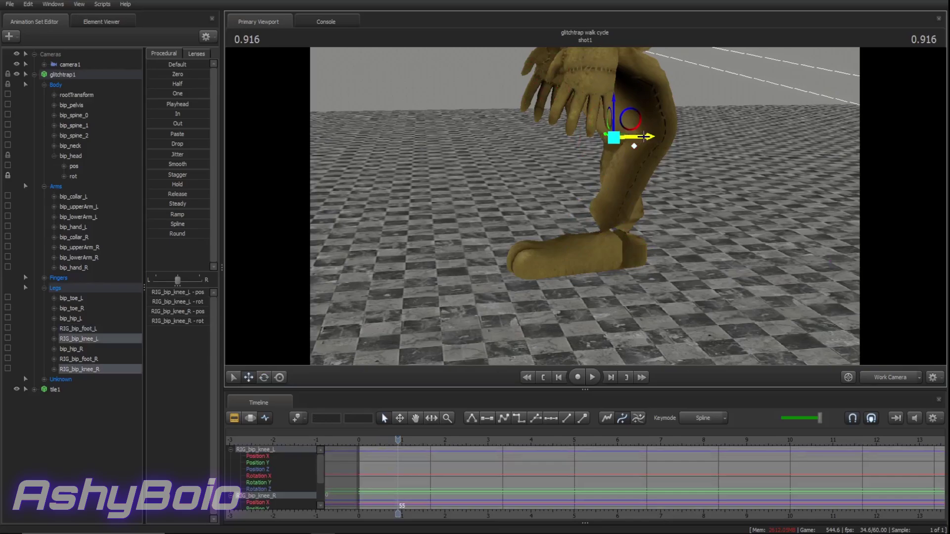
left_click_drag(644, 136, 453, 155)
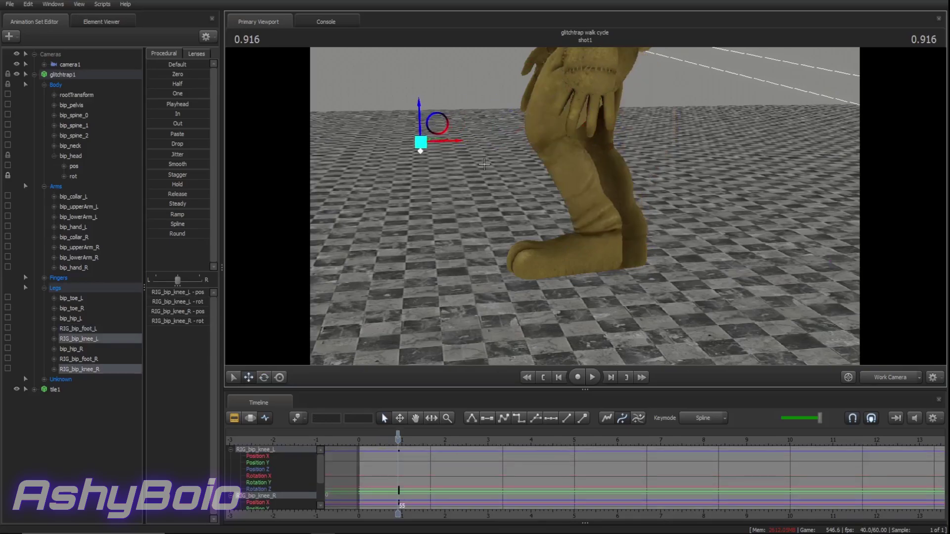
Rotate RIG_bip_foot_L at frame 55 so the toes point down toward the floor
left_click(601, 229)
key("e")
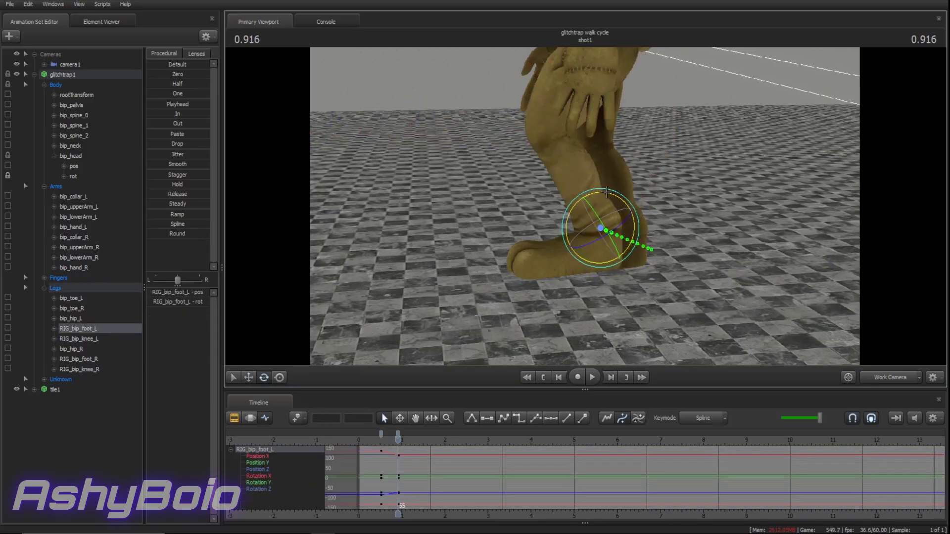
left_click_drag(604, 192, 603, 249)
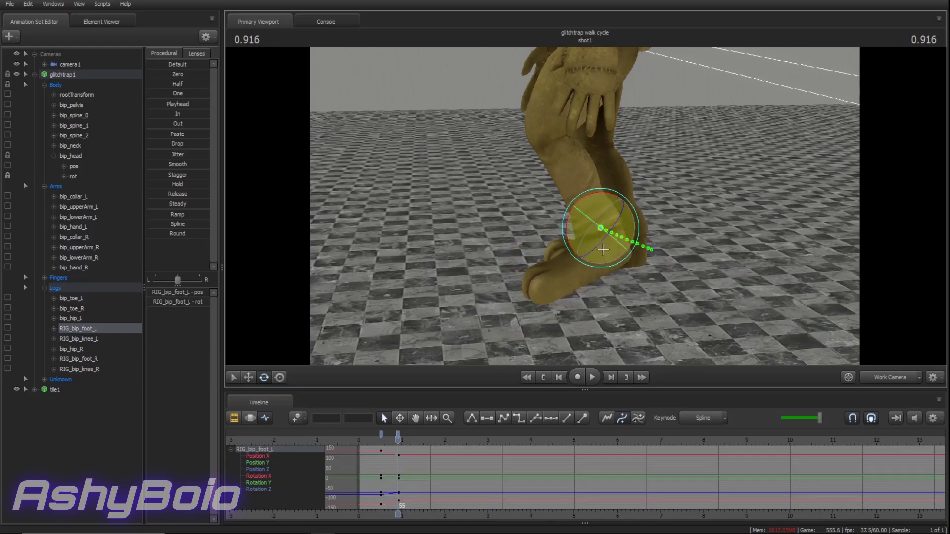
Pose RIG_bip_foot_L farther forward with the toes raised at frame 77
left_click_drag(453, 250, 487, 268)
key("w")
key("s")
left_click_drag(581, 257, 581, 258)
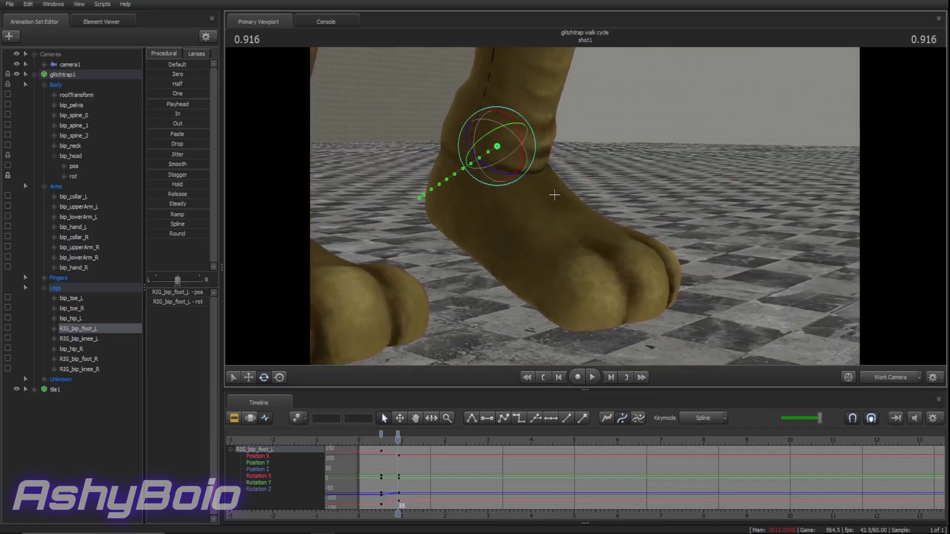
key("w")
left_click_drag(545, 186, 559, 267)
key("space")
key("space")
key("s")
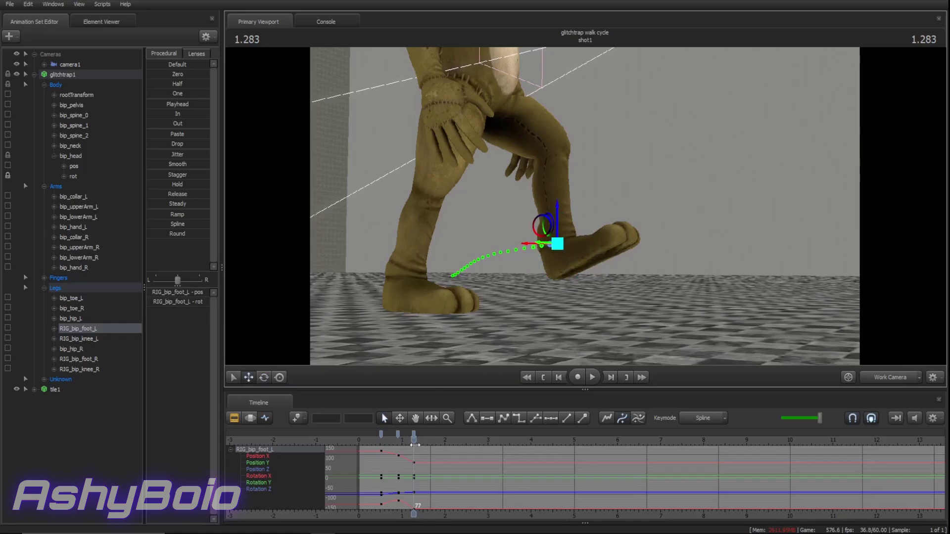
Play back the left foot's step from near the start to check its motion
left_click(366, 440)
key("space")
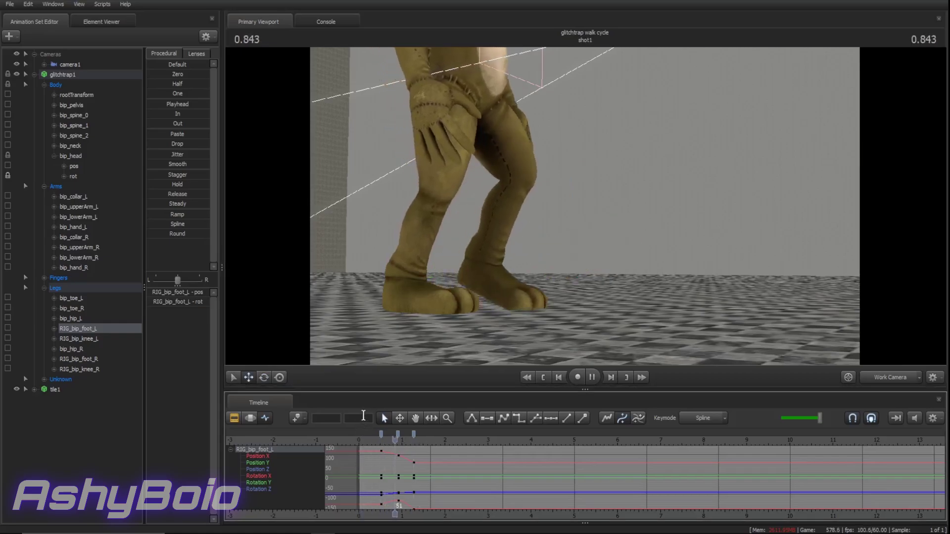
key("space")
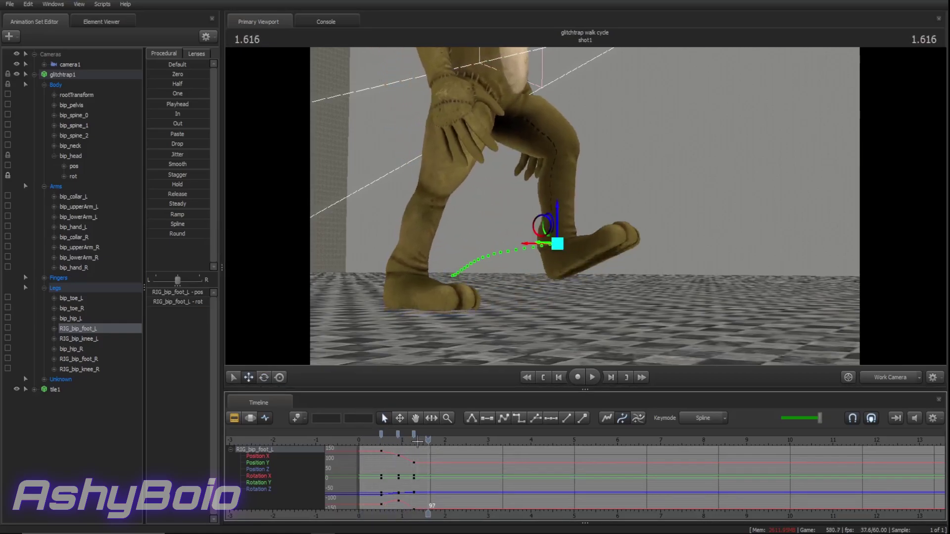
Pose RIG_bip_foot_L farther forward with the toes raised at frame 109
left_click_drag(429, 440, 437, 441)
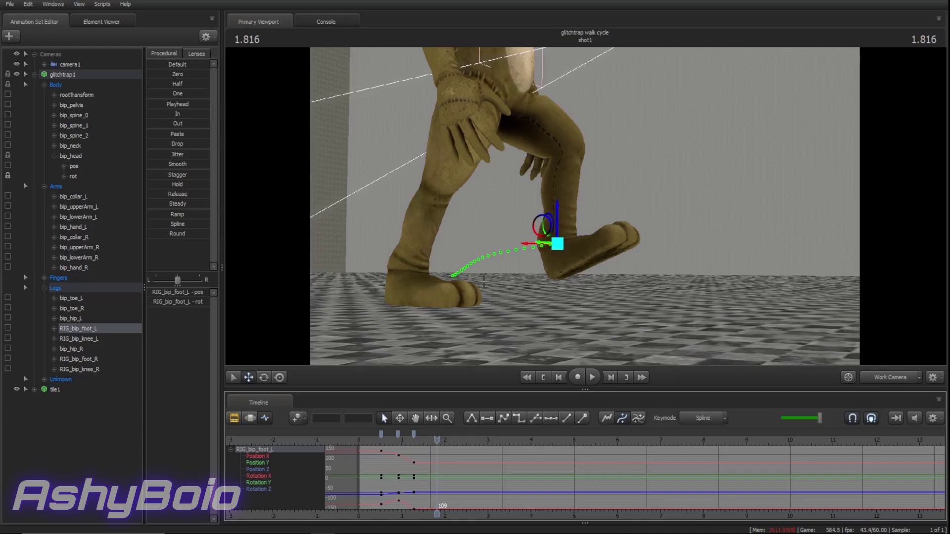
left_click_drag(585, 205, 505, 240, "alt")
key("e")
Lower RIG_bip_foot_L flat onto the floor and place its landing keyframe at frame 167
left_click_drag(436, 443, 455, 446)
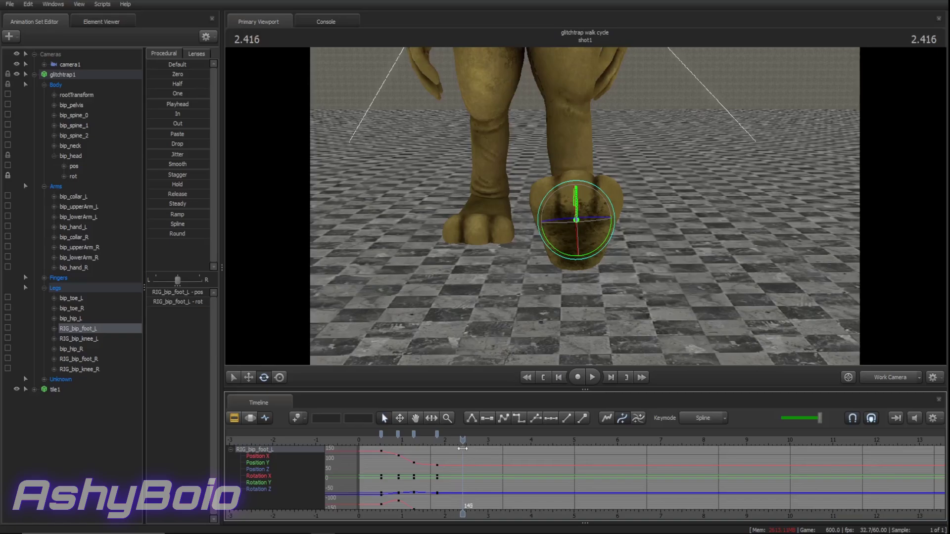
left_click_drag(564, 205, 564, 205)
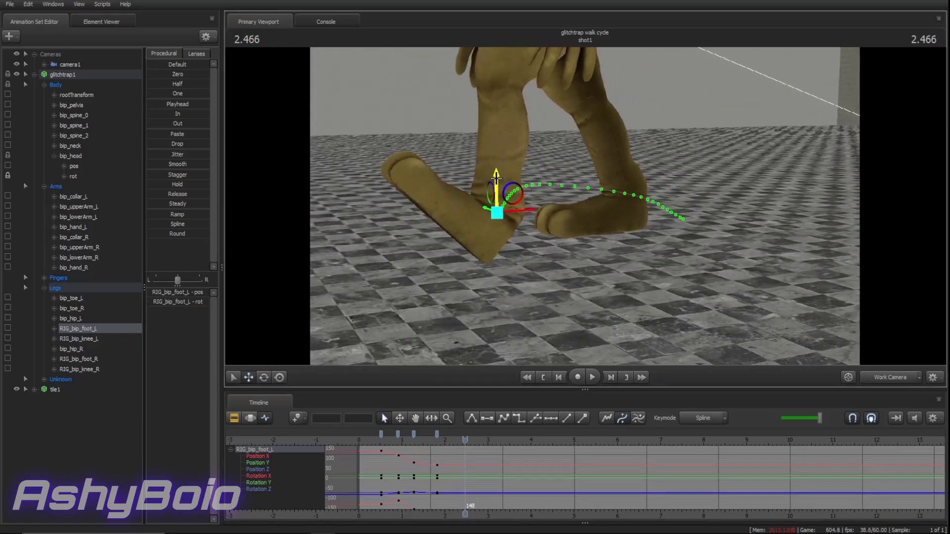
left_click_drag(501, 179, 501, 199)
left_click_drag(465, 437, 480, 438)
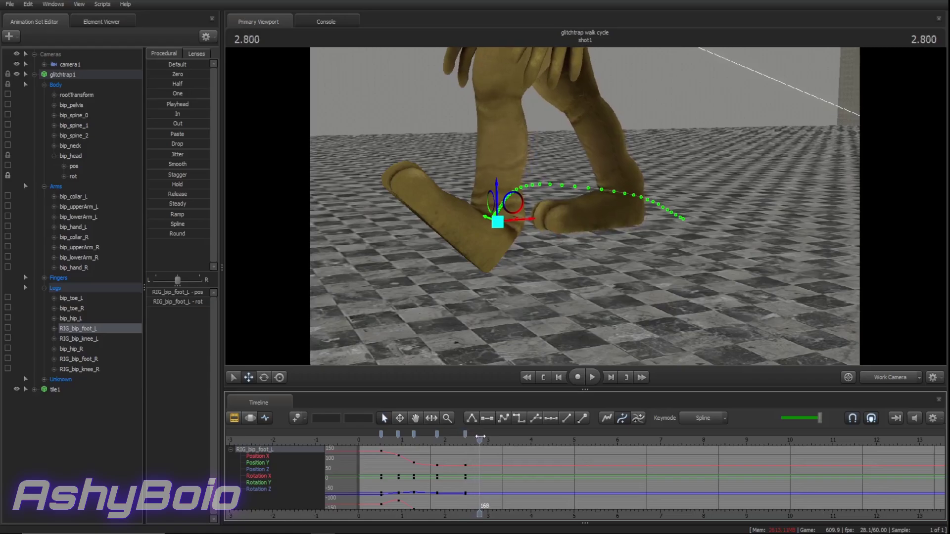
left_click(465, 433)
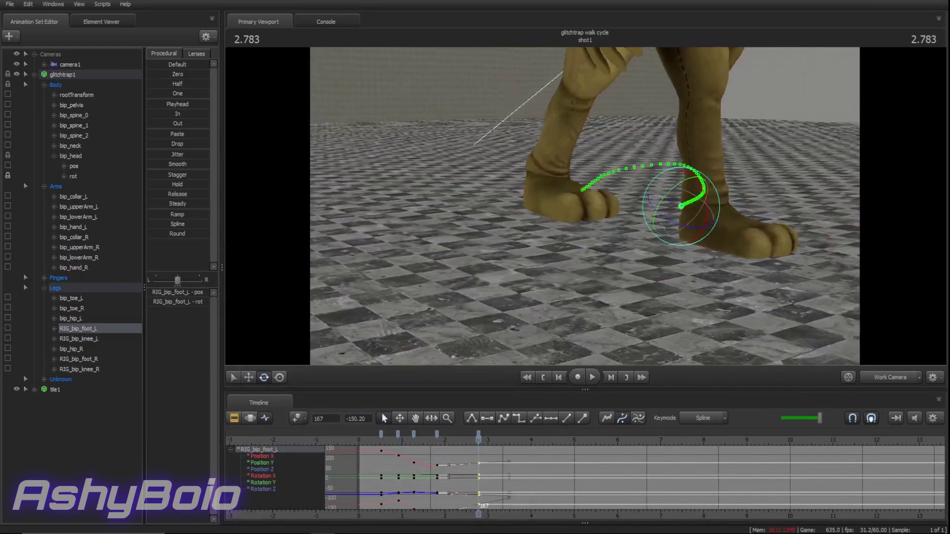
Play back the left foot's full step from the first frame to check its landing
left_click_drag(585, 205, 689, 196)
mouse_move(585, 206)
left_mouse_down()
mouse_move(500, 191)
mouse_move(689, 198)
mouse_move(500, 198)
mouse_move(584, 205)
left_mouse_up()
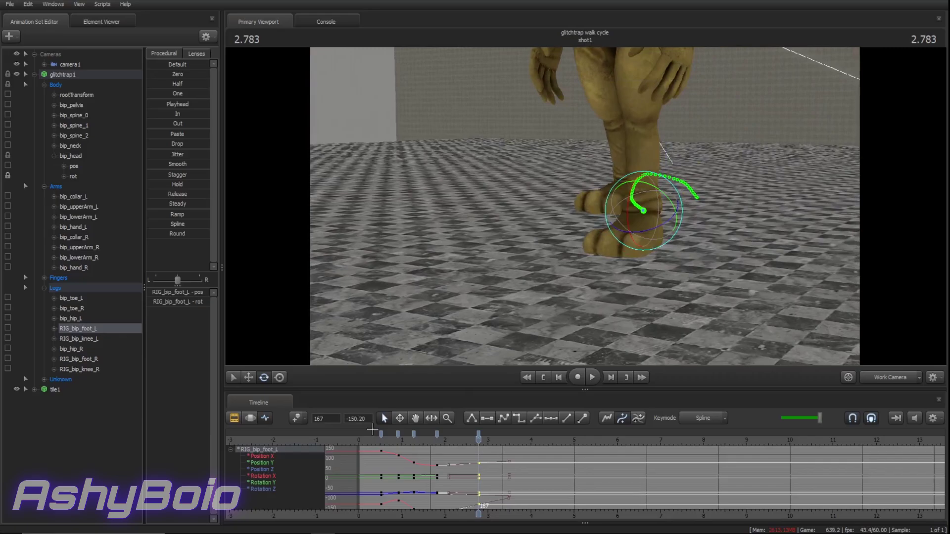
key("Home")
left_click_drag(412, 272, 585, 206)
key("space")
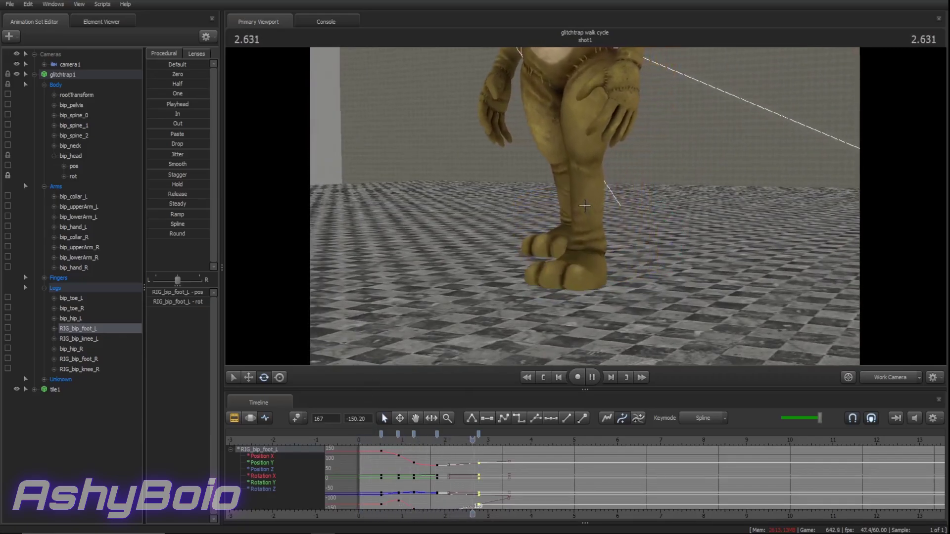
key("space")
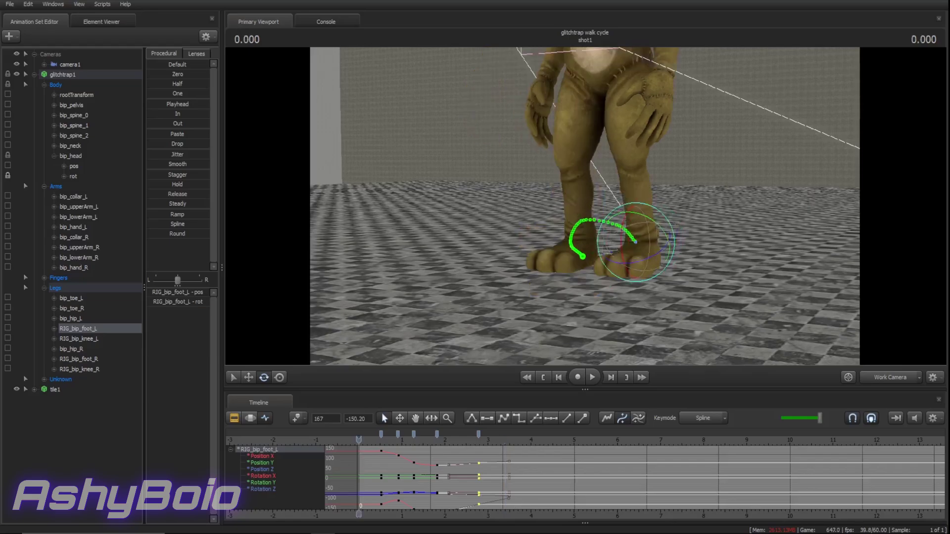
Move rootTransform's end keyframe to frame 180 and play back the body's forward motion with the step
mouse_move(585, 206)
left_mouse_down()
mouse_move(671, 141)
mouse_move(624, 130)
mouse_move(585, 206)
left_mouse_up()
key("ctrl")
left_click(577, 328)
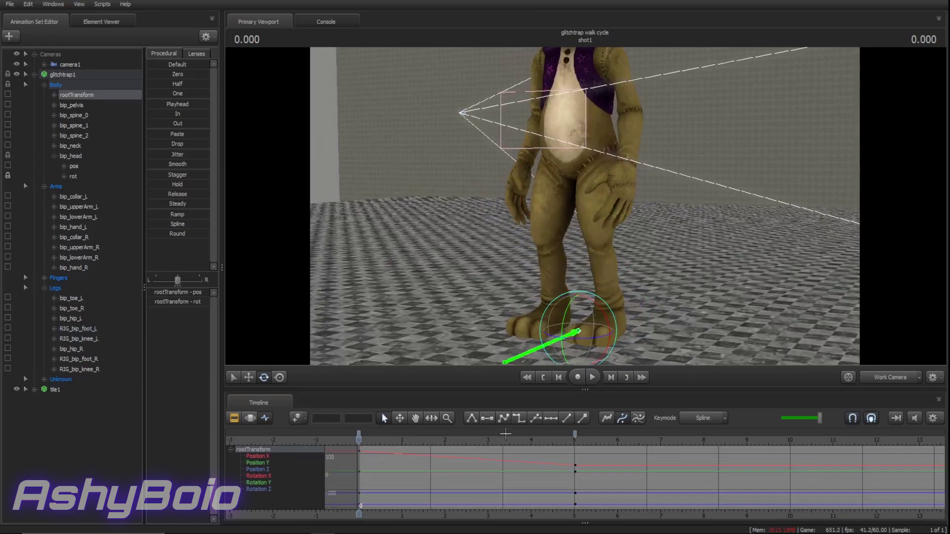
left_click_drag(574, 434, 486, 451)
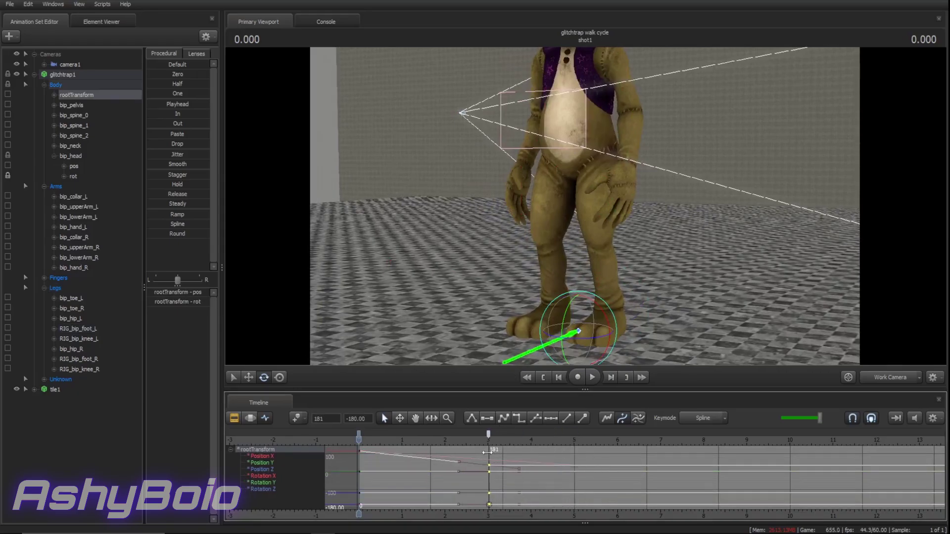
key("space")
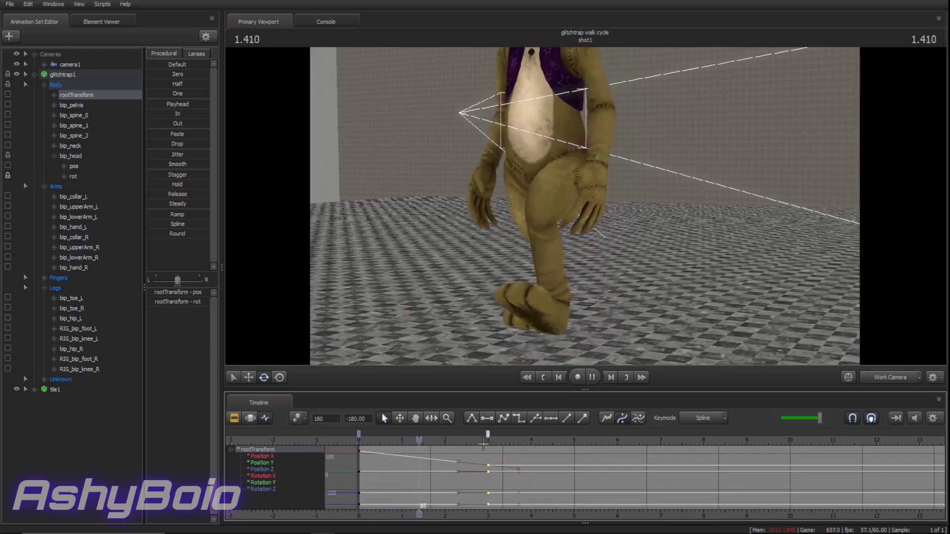
key("space")
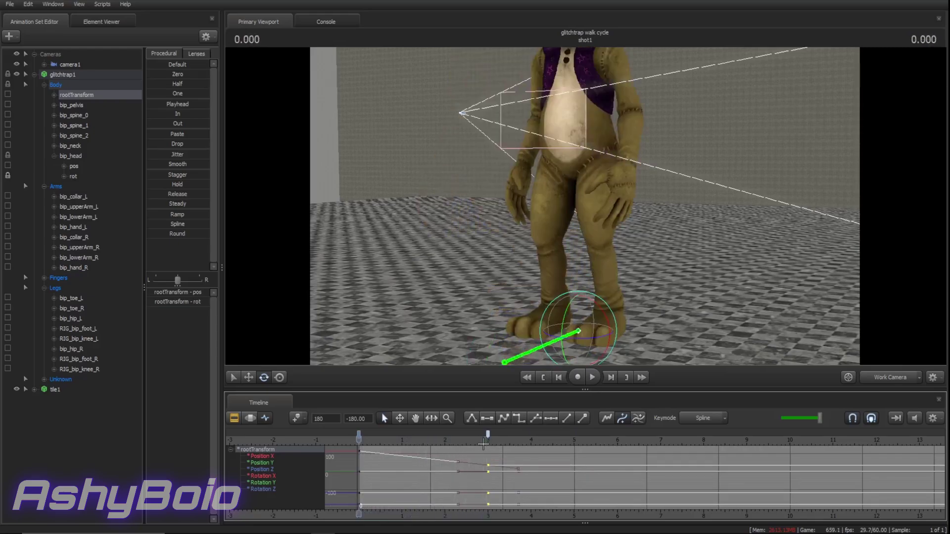
Select all RIG_bip_foot_L keyframes and compress their timing so the last one falls at frame 109
left_click(610, 308)
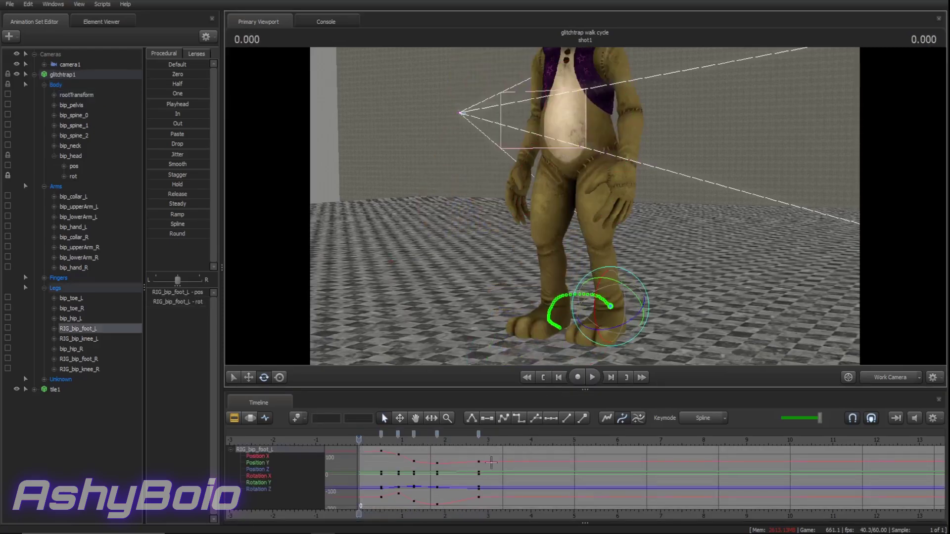
right_click(492, 438)
left_click(509, 386)
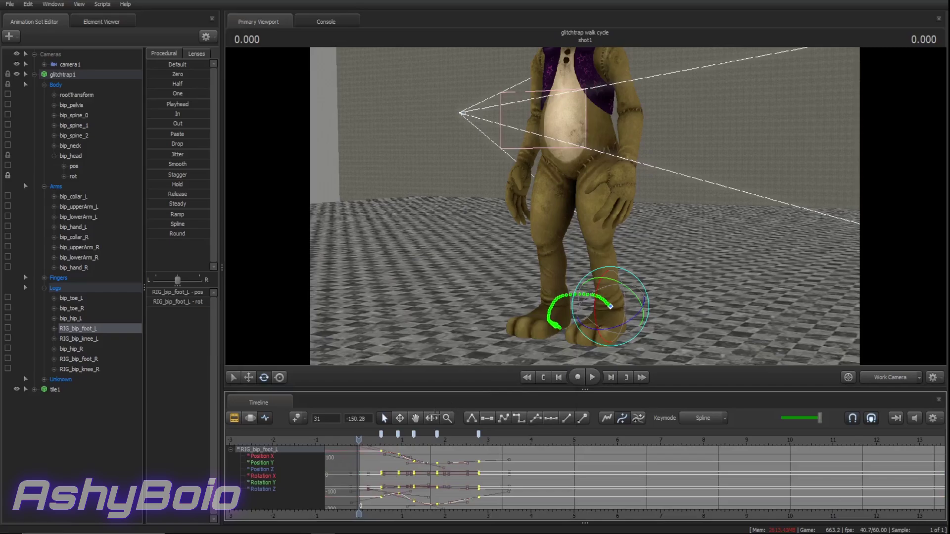
left_click(431, 418)
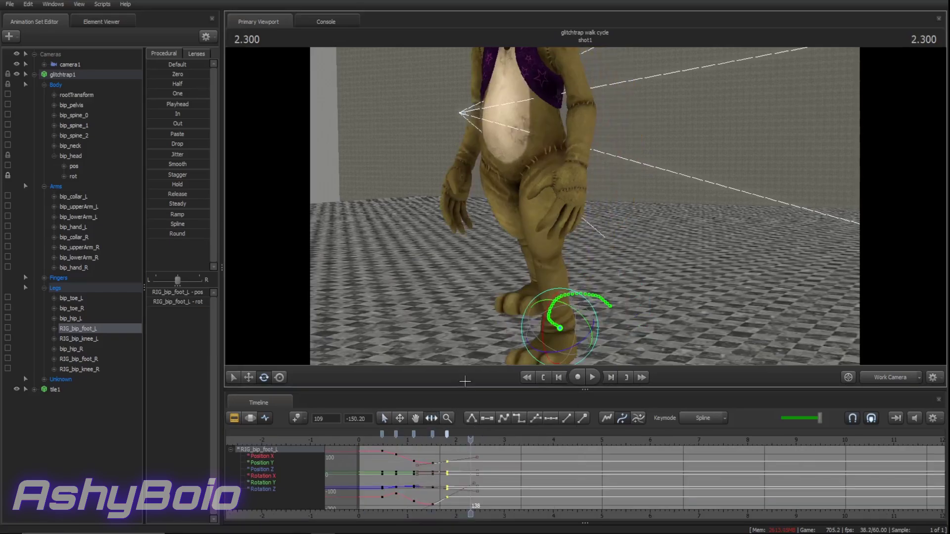
key("Home")
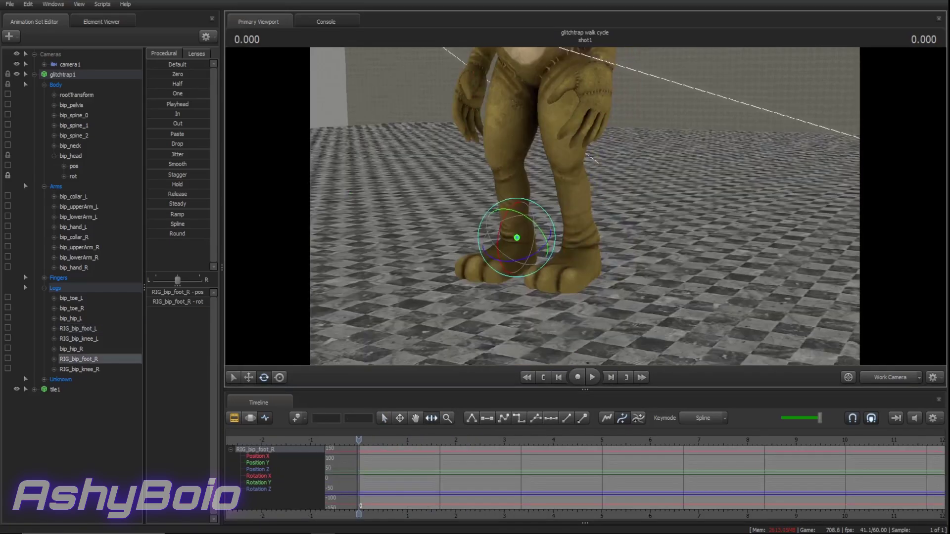
left_click_drag(474, 288, 478, 293)
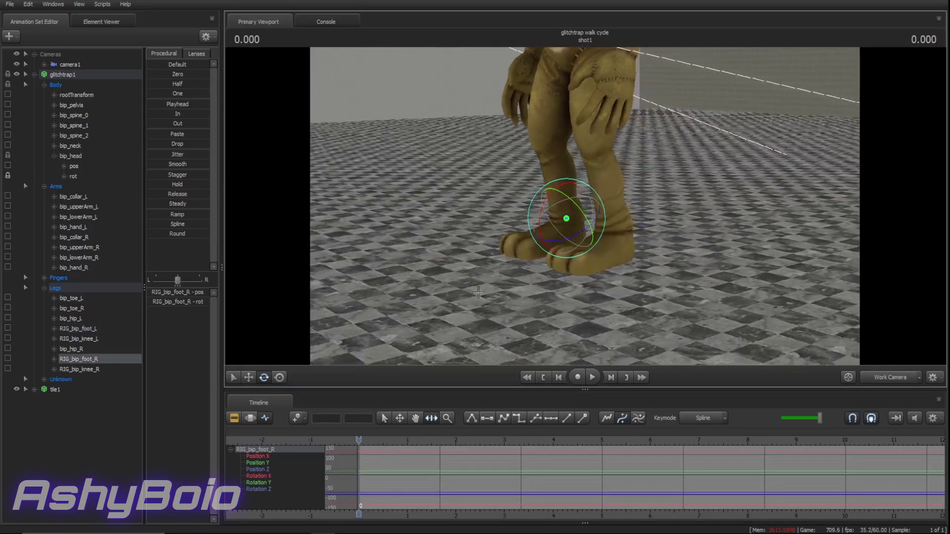
mouse_move(364, 441)
left_mouse_down()
mouse_move(386, 441)
mouse_move(358, 441)
left_mouse_up()
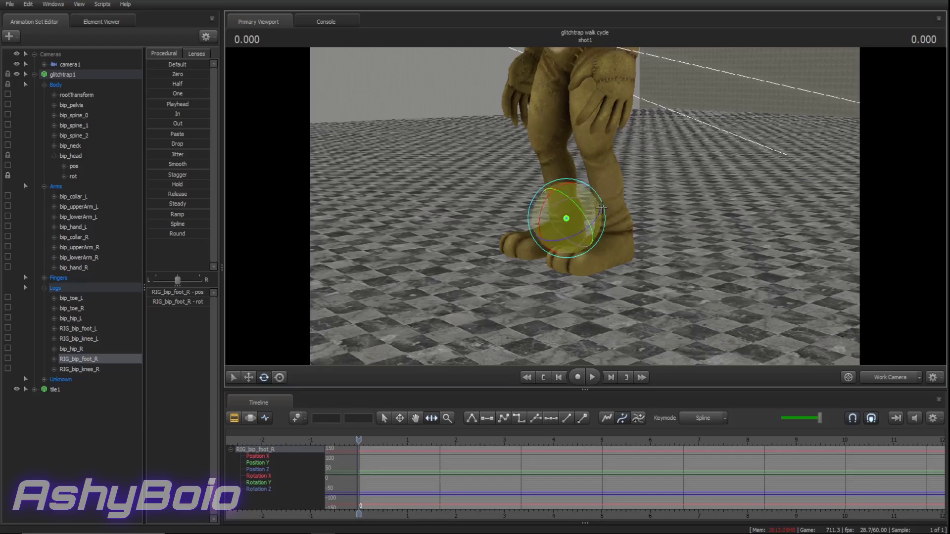
left_click(510, 386)
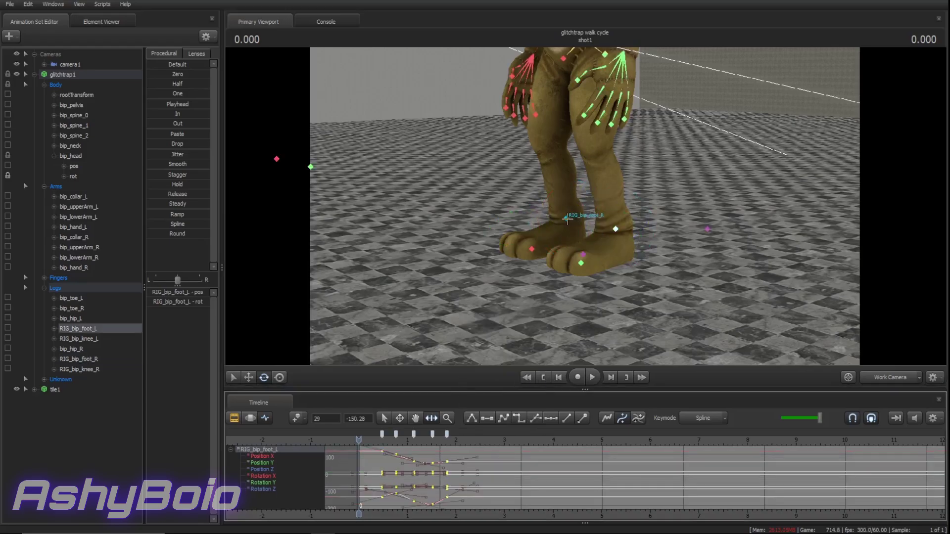
left_click(567, 219)
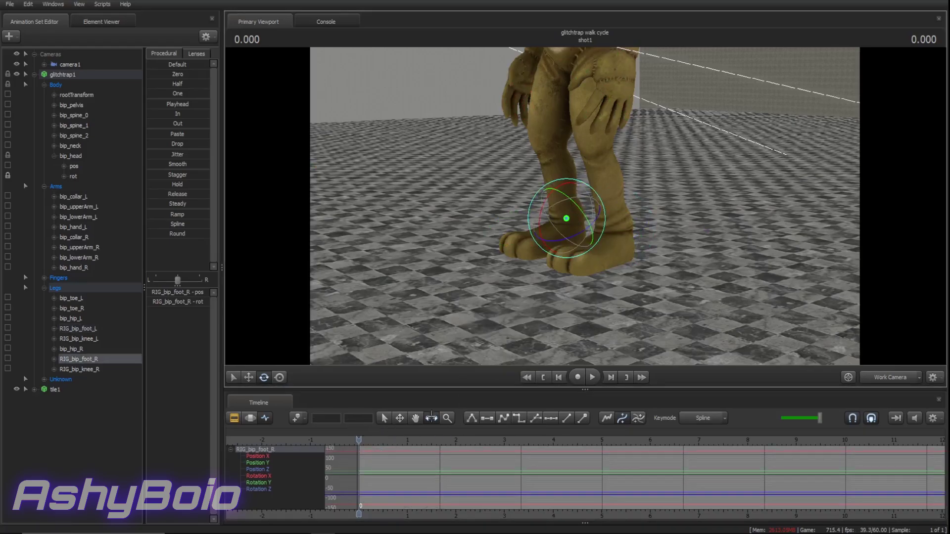
Copy all of RIG_bip_foot_L's keyframes and paste them onto RIG_bip_foot_R at frame 109
left_click(615, 229)
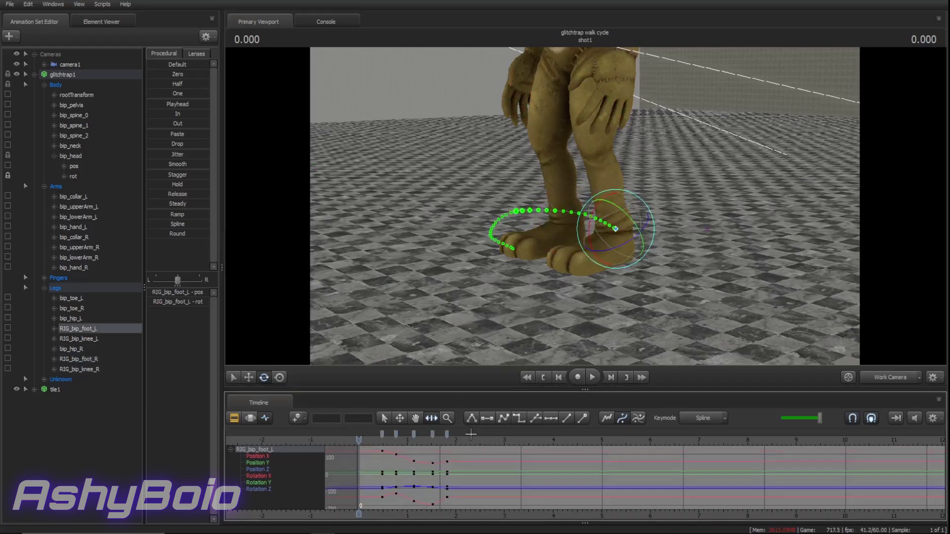
right_click(471, 434)
left_click(482, 385)
left_click(446, 440)
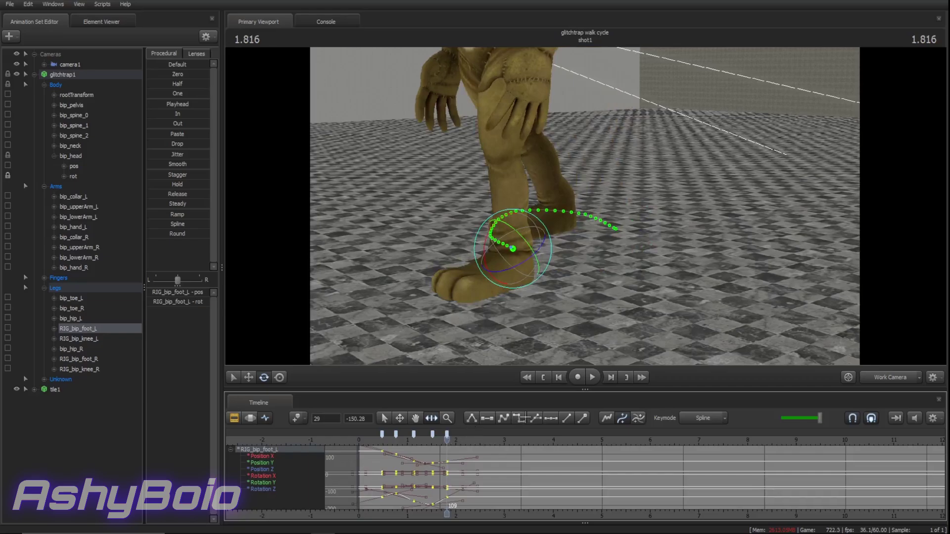
left_click(566, 219)
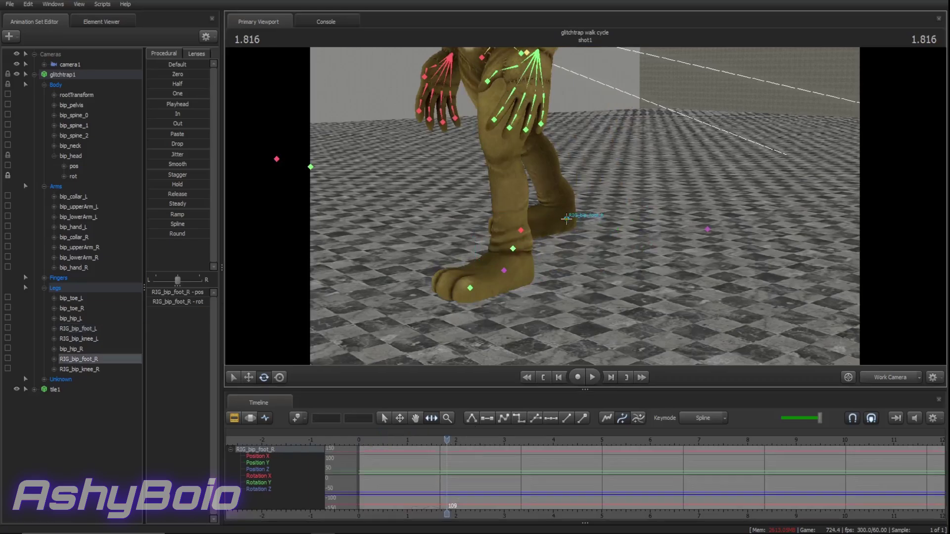
key("ctrl+v")
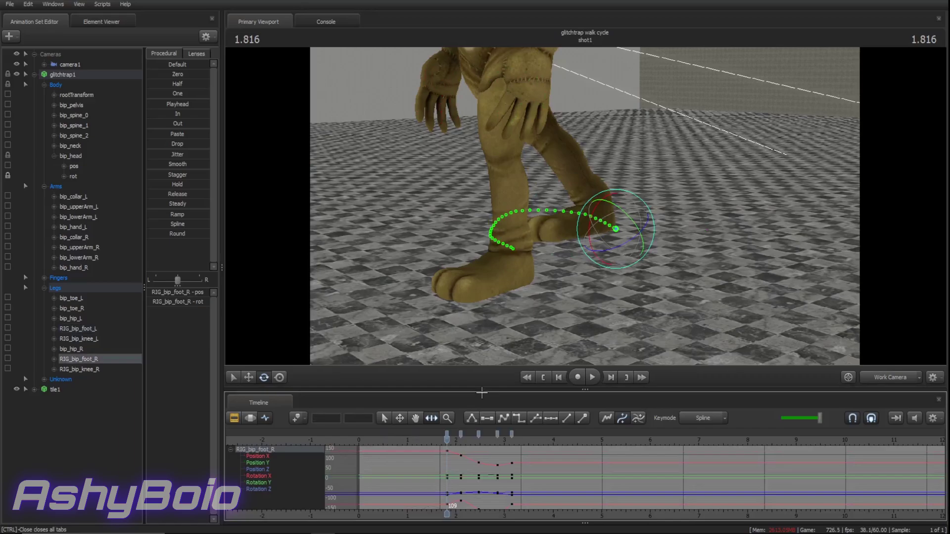
Offset RIG_bip_foot_R's whole motion in the Motion Editor so its path sits on the right leg's side
key("F3")
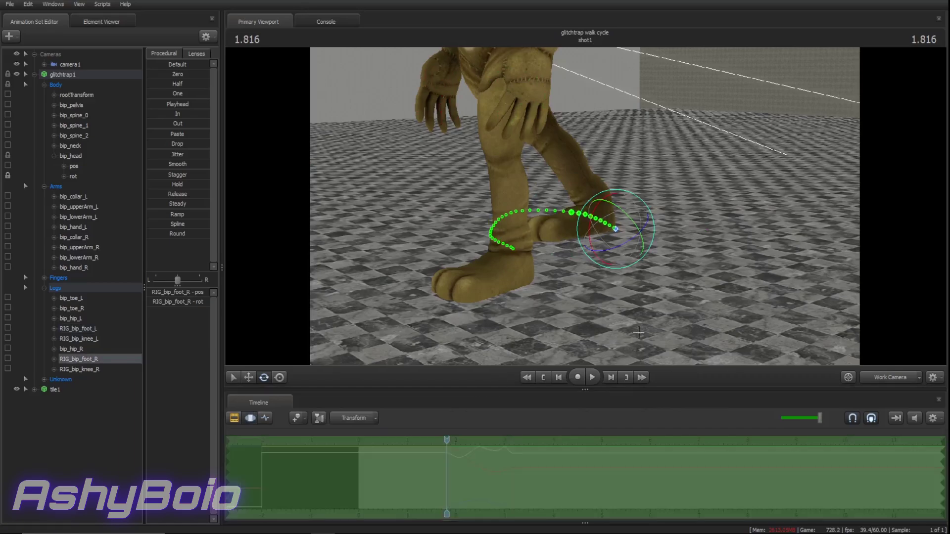
key("w")
left_click_drag(635, 225, 519, 267)
left_click_drag(519, 266, 491, 213, "alt")
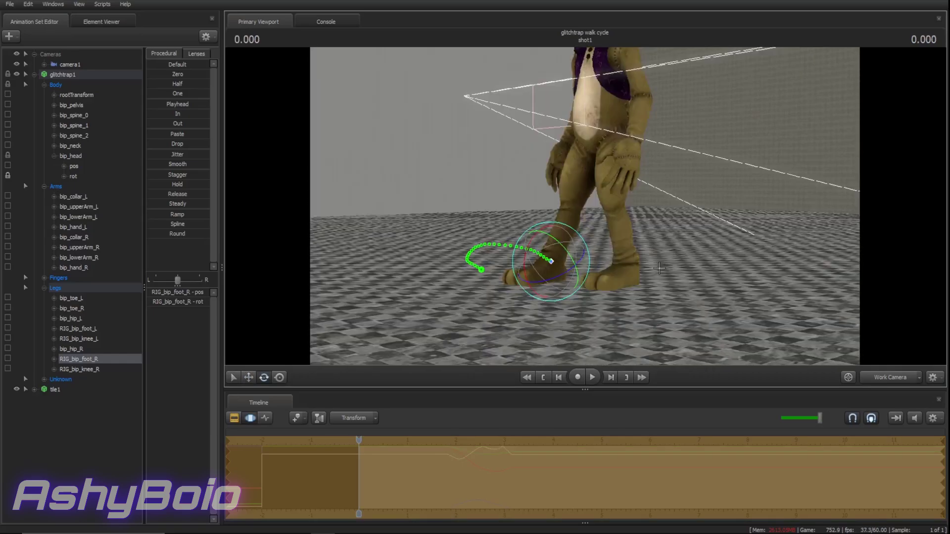
left_click_drag(584, 208, 470, 178)
key("w")
key("s")
key("z")
left_click_drag(686, 214, 698, 218)
Play back the walk to check the right foot's step following the left one
key("space")
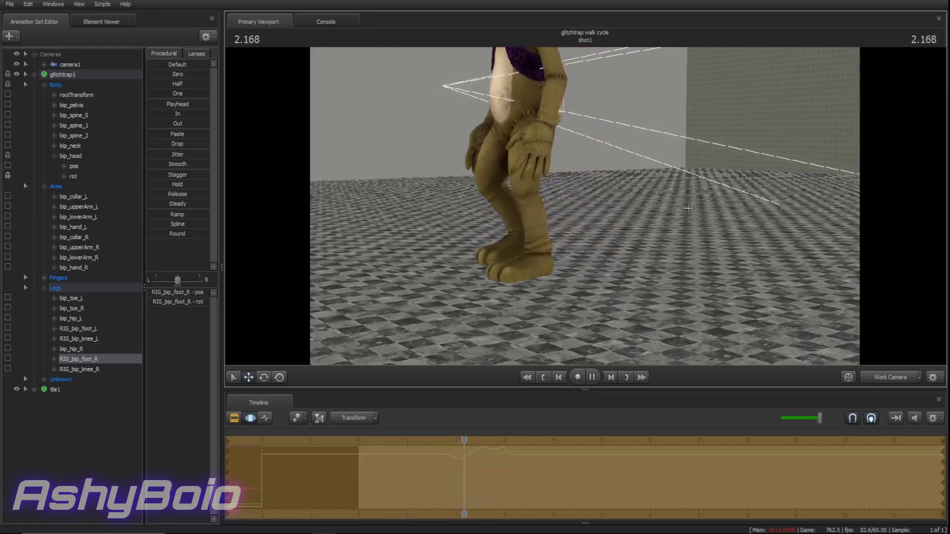
key("space")
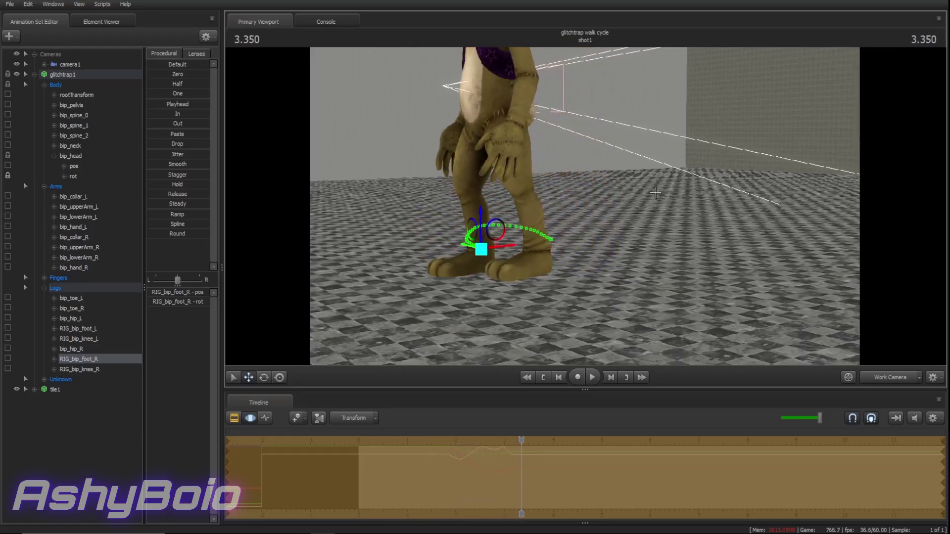
key("a")
left_click_drag(693, 281, 752, 272)
left_click_drag(663, 272, 585, 206)
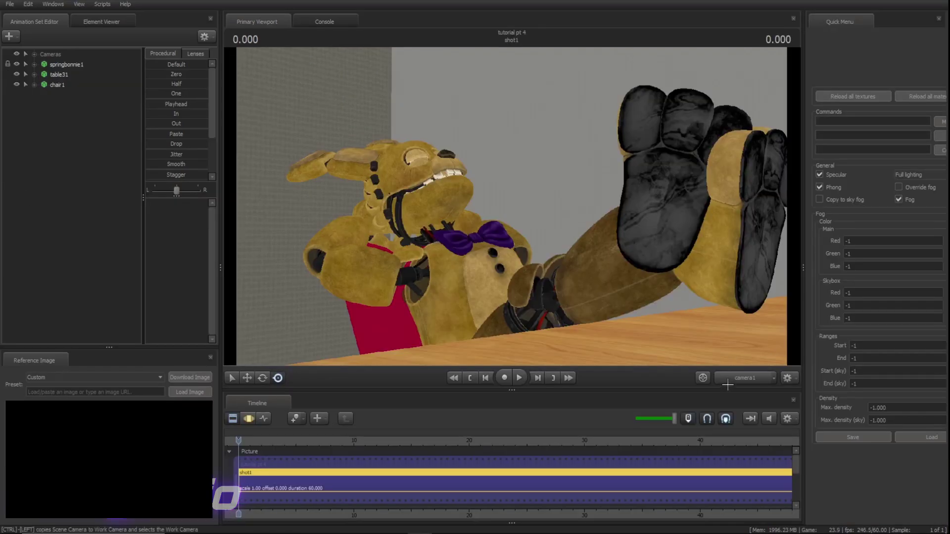
View the posed springbonnie1 at the table through the work camera and widen the primary viewport
key("s")
left_click_drag(511, 206, 569, 240)
key("F3")
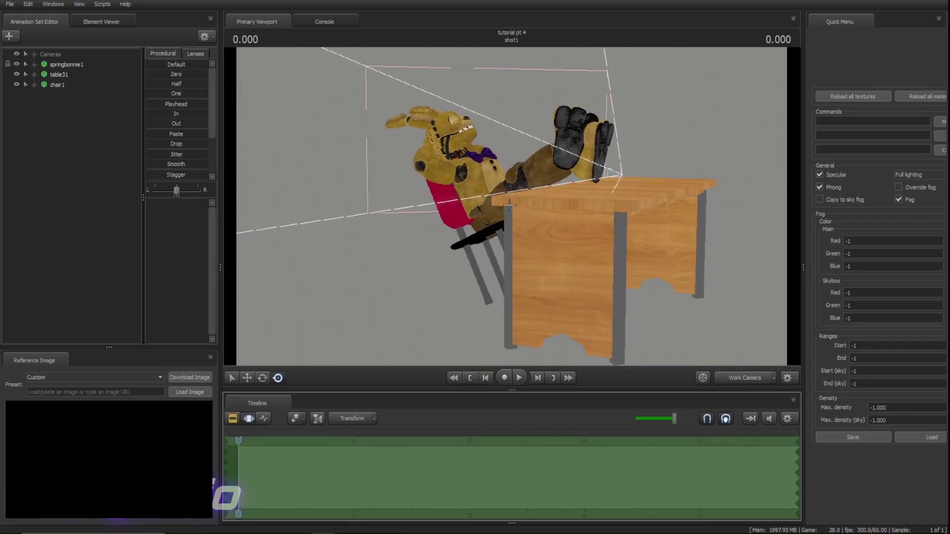
mouse_move(510, 205)
left_mouse_down()
mouse_move(524, 196)
mouse_move(494, 195)
left_mouse_up()
key("w")
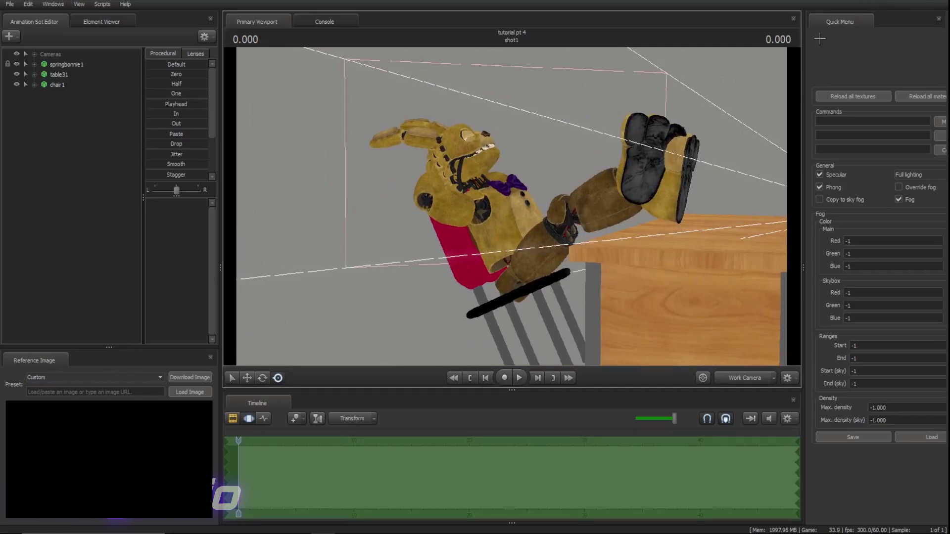
left_click_drag(803, 89, 883, 94)
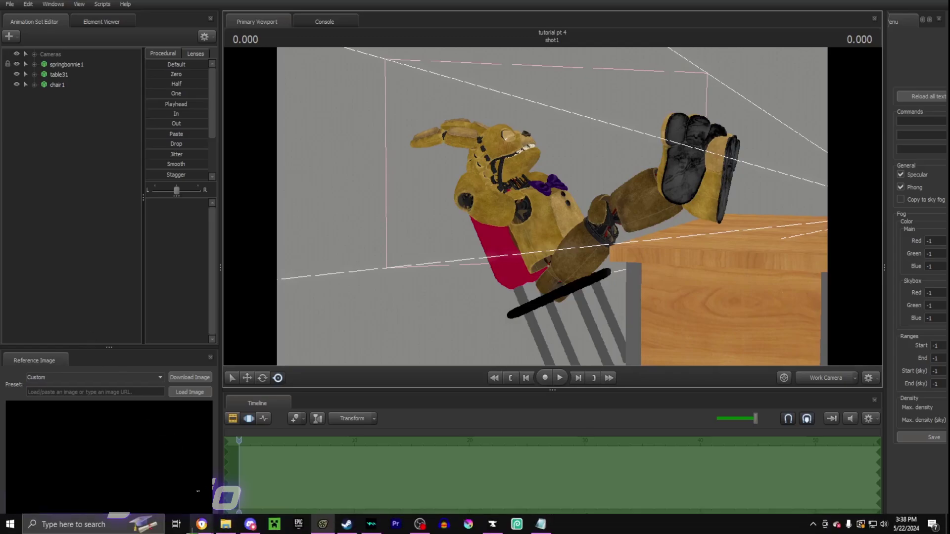
Switch to the web browser and examine the interrogation room reference image in Bing Images
mouse_move(202, 525)
left_click(254, 475)
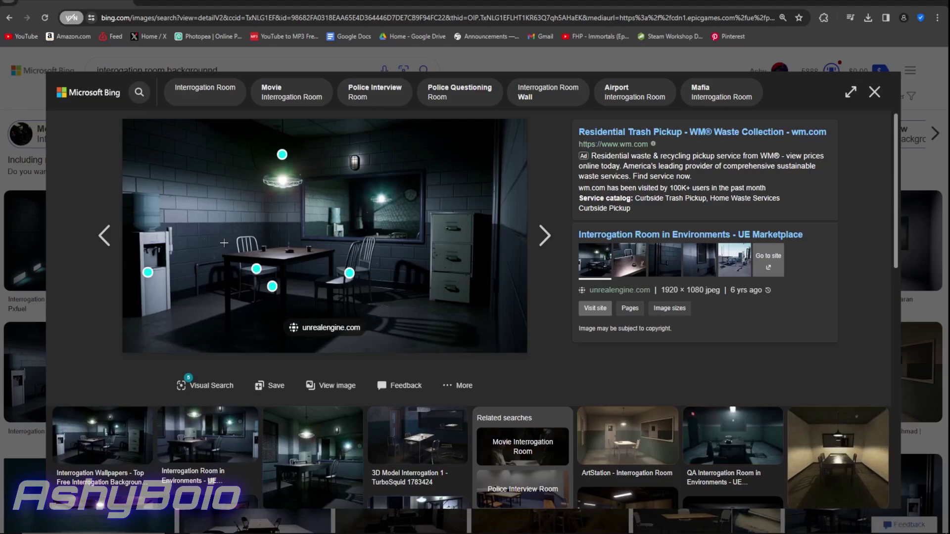
right_click(276, 216)
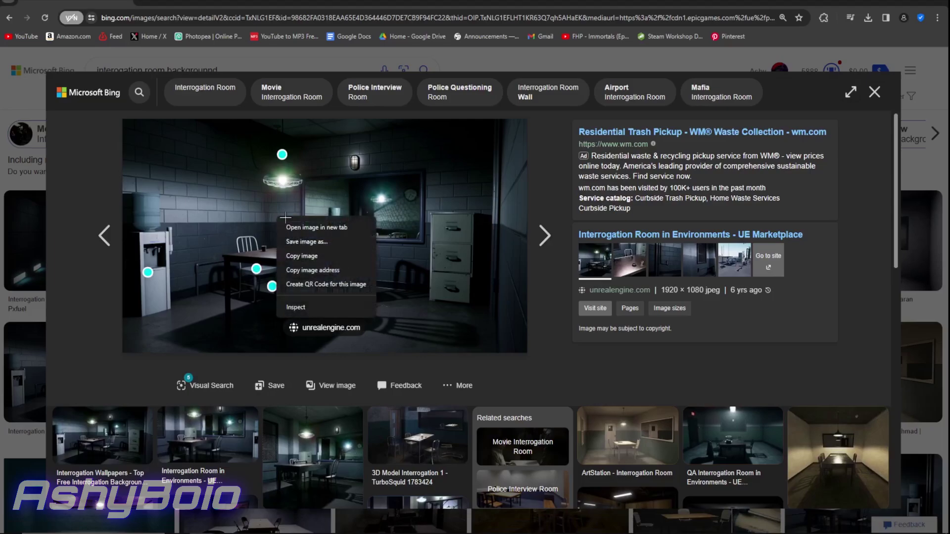
left_click(84, 322)
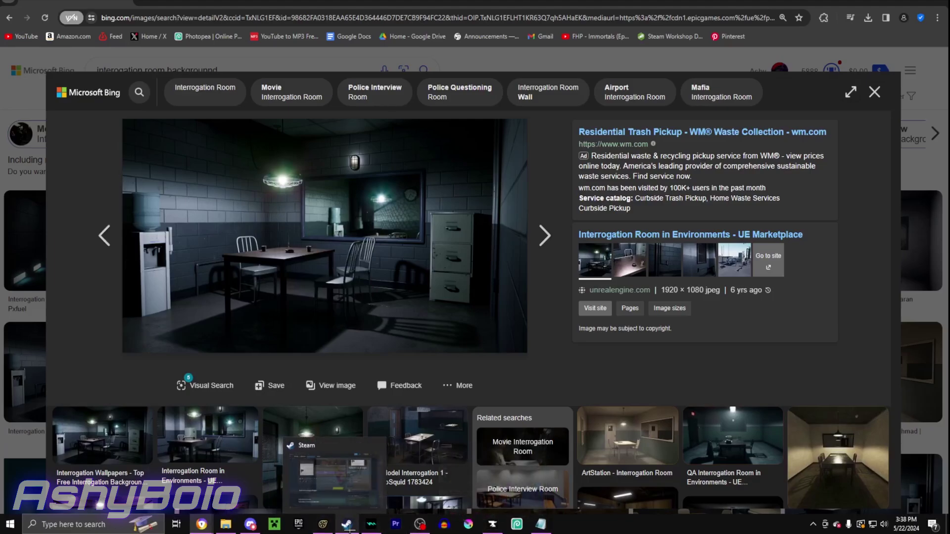
View the Reference Image Widget's Workshop page in Steam and return to Source Filmmaker
left_click(317, 497)
scroll(250, 341, "up", 5)
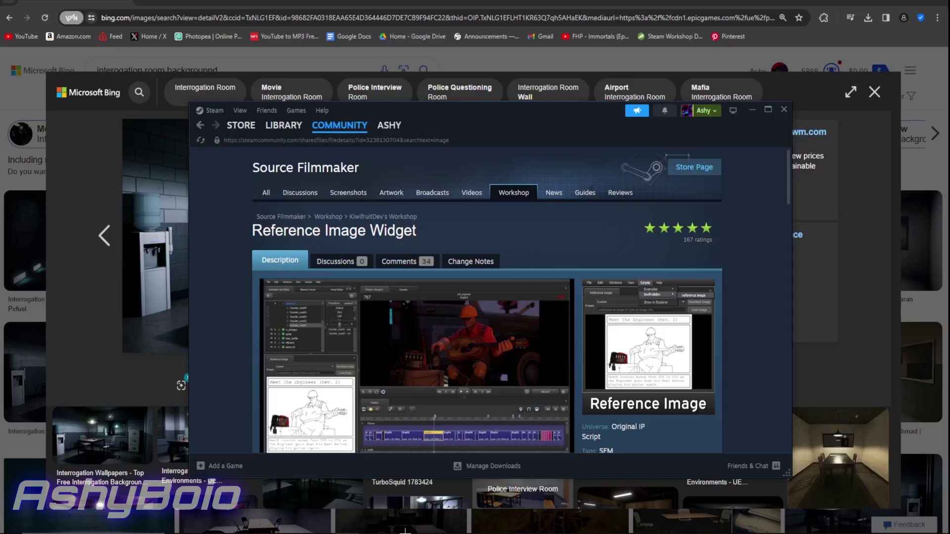
left_click(307, 514)
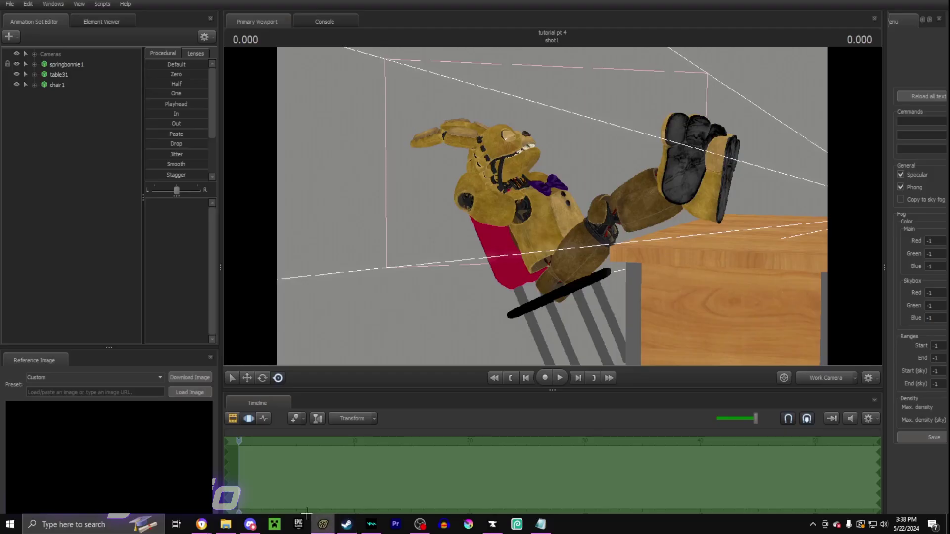
Load the interrogation room picture into the Reference Image widget and enlarge the widget's panel
left_click(102, 4)
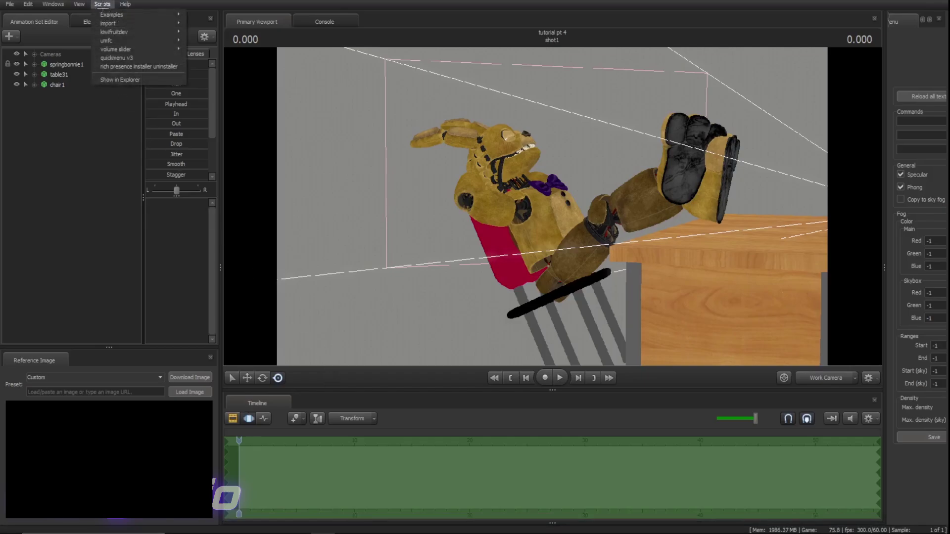
mouse_move(105, 31)
left_click_drag(46, 354, 109, 286)
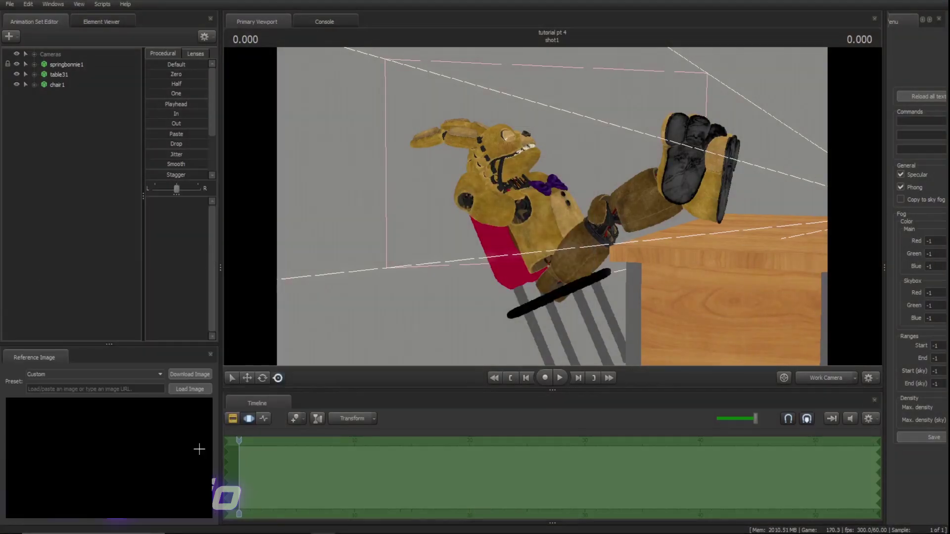
left_click(193, 389)
double_click(110, 107)
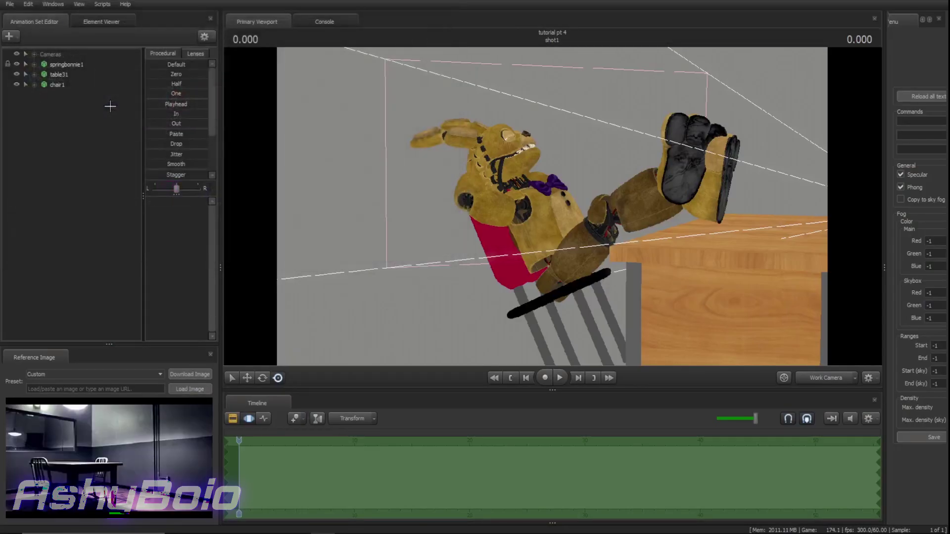
left_click_drag(134, 342, 134, 290)
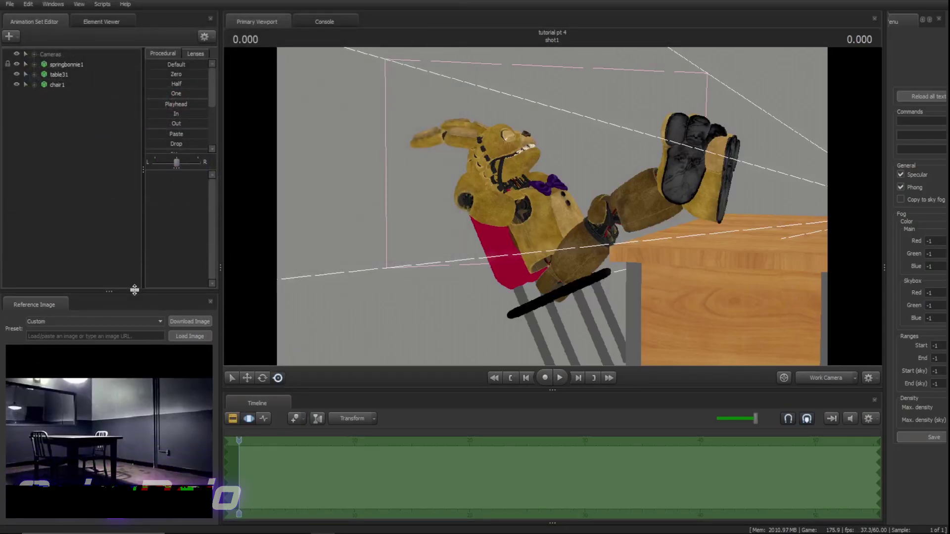
left_click_drag(220, 424, 275, 425)
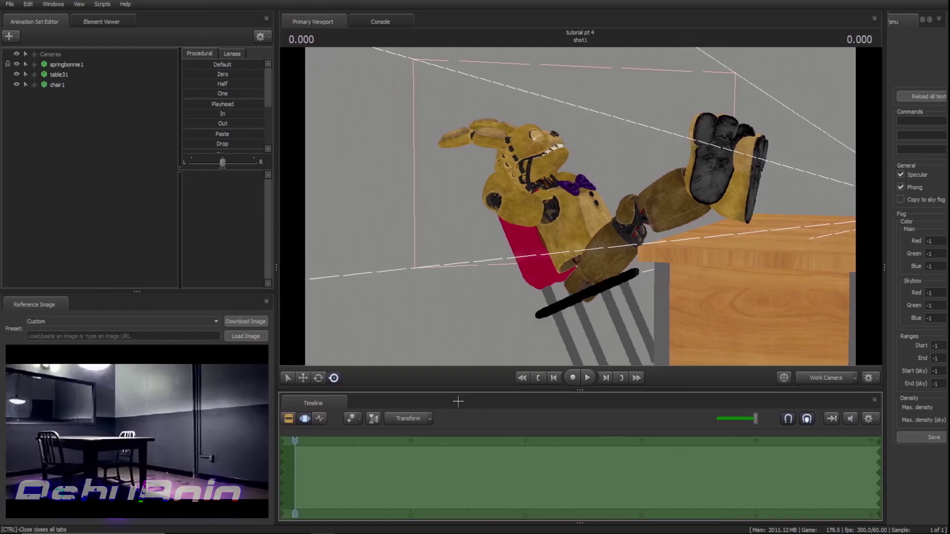
Pull the work camera back from the table and open the model browser with its old filter cleared
left_click_drag(705, 367, 581, 206)
key("s")
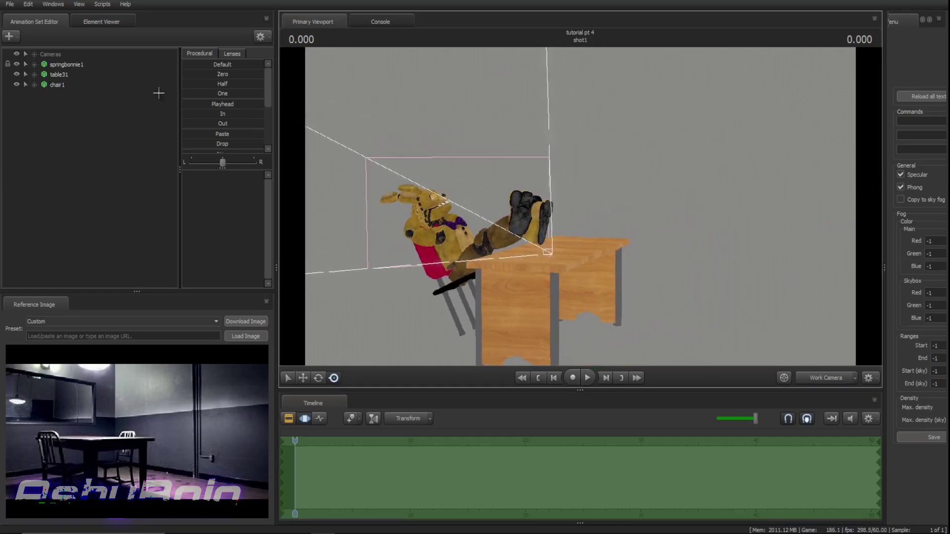
left_click(9, 36)
left_click(103, 67)
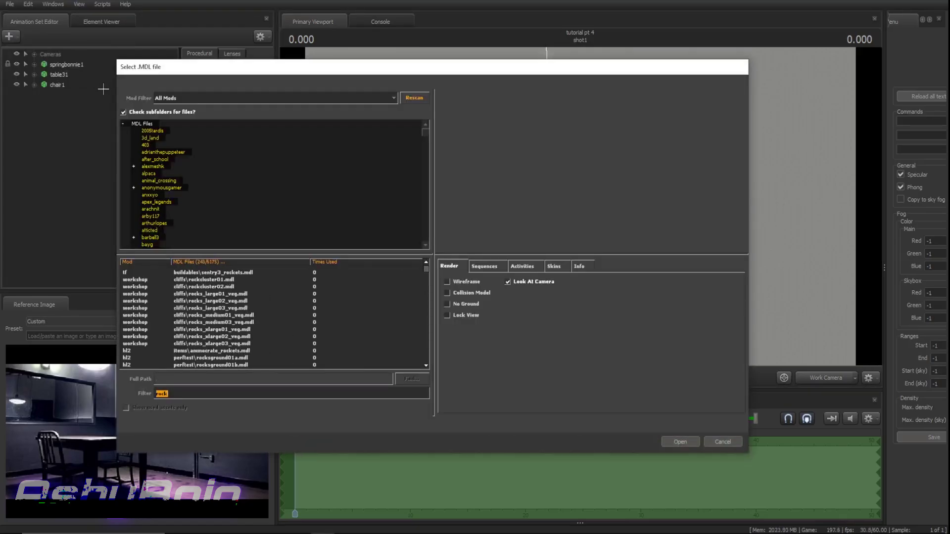
key("BackSpace")
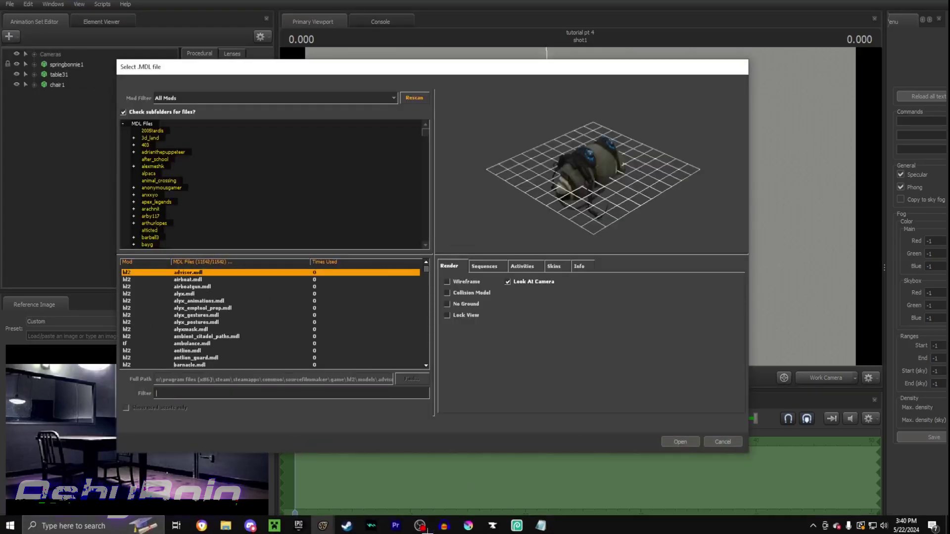
left_click(721, 442)
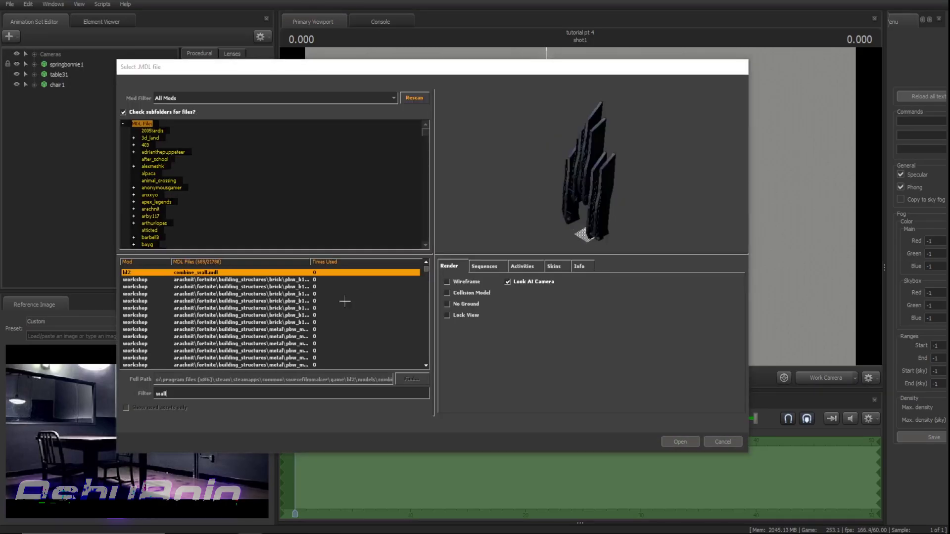
Browse the models filtered by "wall" and add breakable_wall.mdl to the scene
key("Down")
key("Down")
key("Down")
key("Down")
key("Down")
key("Down")
key("Down")
key("Down")
key("Down")
key("Down")
key("Down")
key("Down")
key("Down")
key("Down")
key("Down")
key("Down")
key("Down")
key("Down")
key("Down")
key("Down")
key("Up")
key("Up")
key("Up")
key("Up")
key("Up")
key("Up")
key("Up")
key("Up")
key("Up")
key("Up")
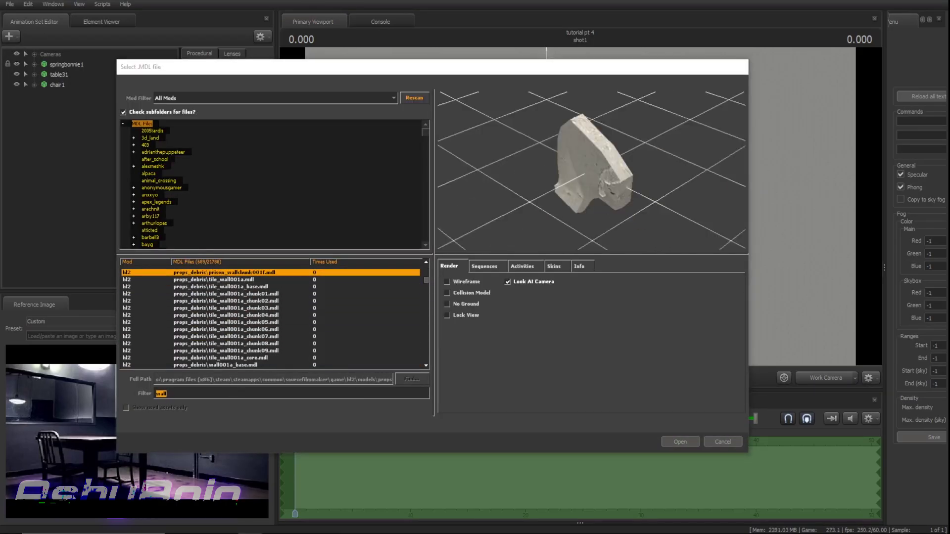
key("Down")
key("Down")
key("Down")
key("Down")
key("Down")
key("Down")
key("Down")
key("Down")
key("Down")
key("Down")
key("Down")
key("Down")
key("Down")
key("Down")
key("Down")
key("Down")
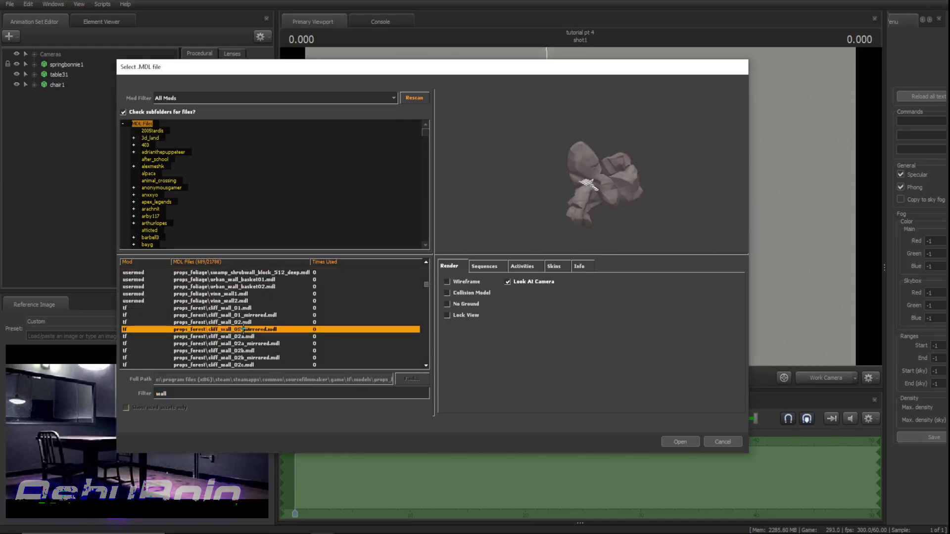
key("Down")
key("Down")
key("Down")
key("Down")
key("Down")
key("Down")
key("Down")
key("Down")
key("Down")
key("Down")
key("Down")
key("Down")
key("Down")
key("Down")
key("Down")
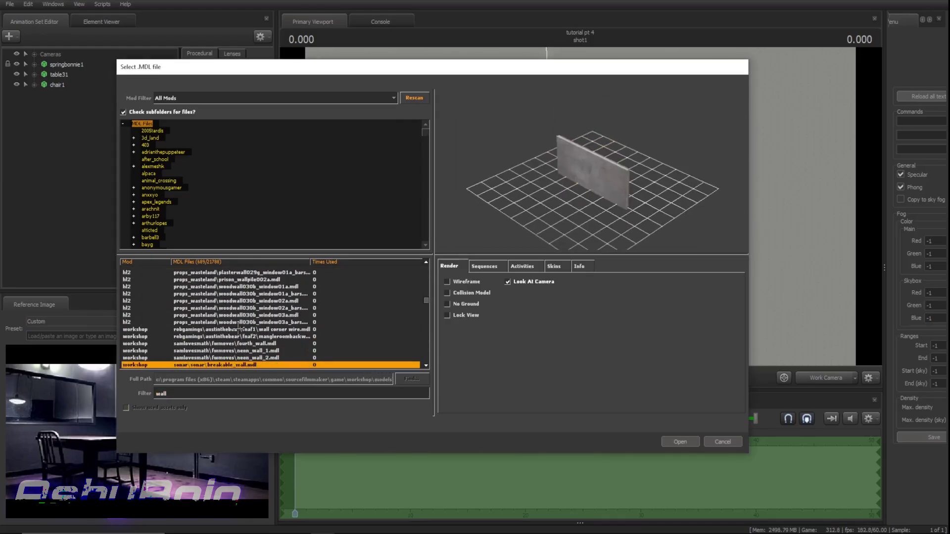
key("Return")
Add a skin slider to breakable_wall1 and adjust the wall's skin with it
left_click(63, 95)
right_click(129, 98)
left_click(372, 204)
left_click_drag(184, 175, 128, 186)
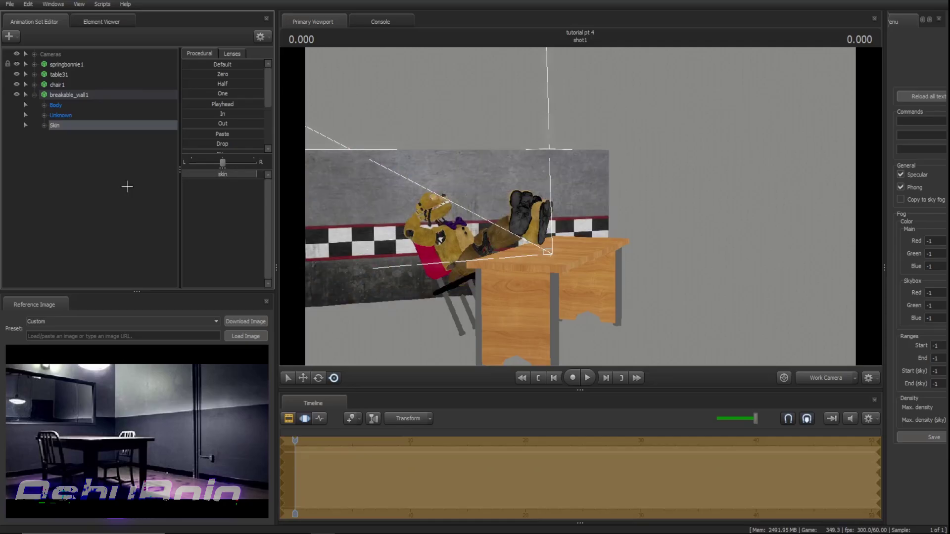
Move breakable_wall1 behind the chair and check its placement through camera1
left_click(69, 95)
key("w")
mouse_move(611, 225)
left_mouse_down()
mouse_move(544, 226)
mouse_move(610, 225)
left_mouse_up()
key("F4")
Copy the breakable_wall1 animation set and paste it as a second wall
right_click(87, 95)
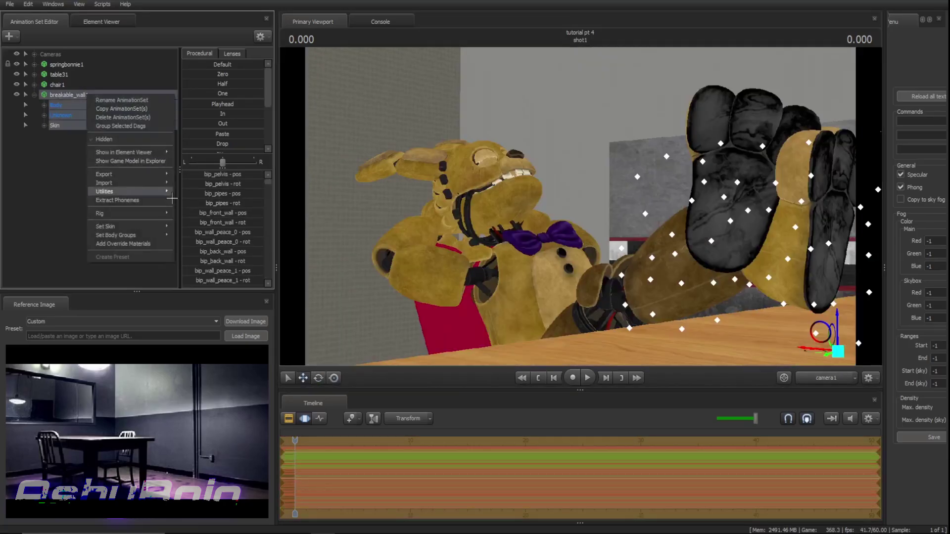
mouse_move(160, 183)
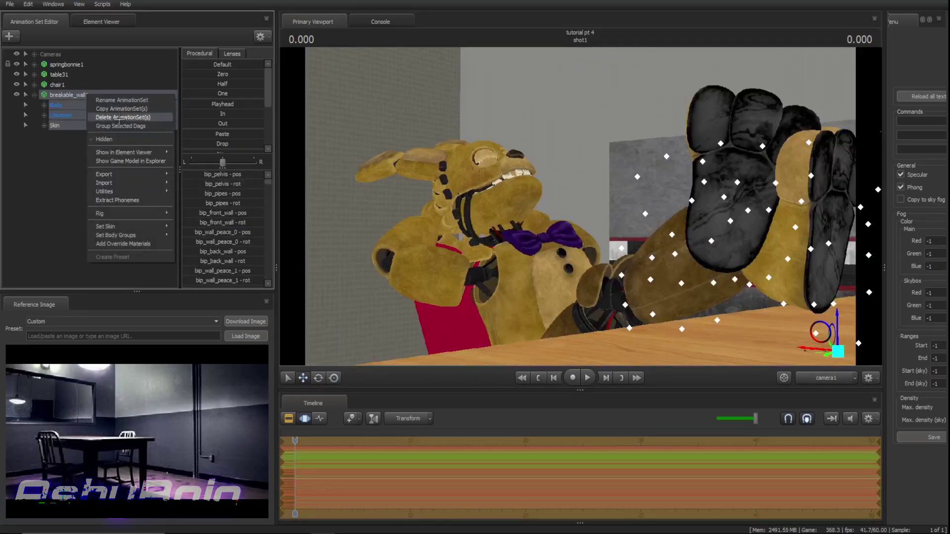
left_click(130, 108)
right_click(97, 164)
left_click(115, 218)
left_click(94, 136)
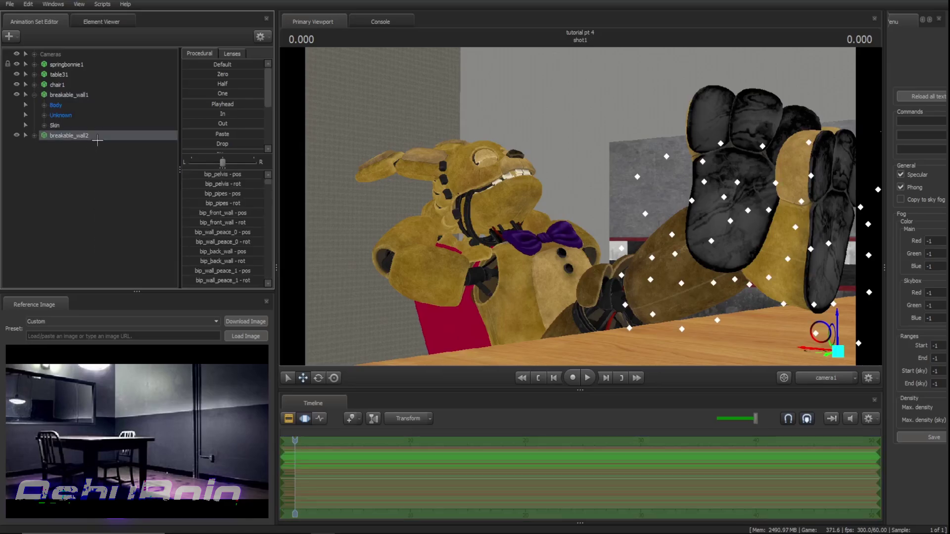
Position the copied wall so it spans the background behind springbonnie1 in the camera view
key("F4")
key("F4")
left_click(68, 94, "shift")
left_click(69, 135)
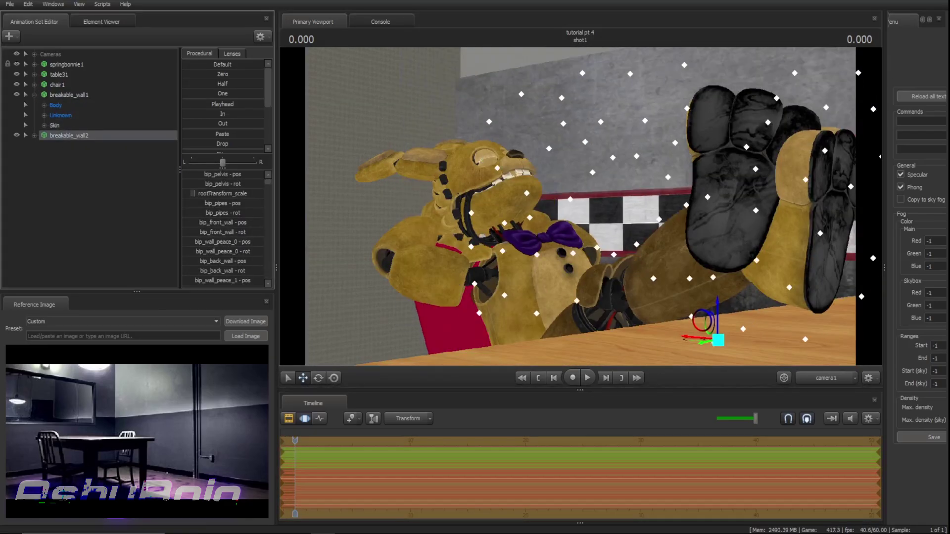
Switch the wall to the plain concrete skin and rotate the other wall copy to form a room corner
right_click(69, 94)
left_click(55, 125)
left_click(69, 135)
key("e")
left_click_drag(725, 343, 786, 340)
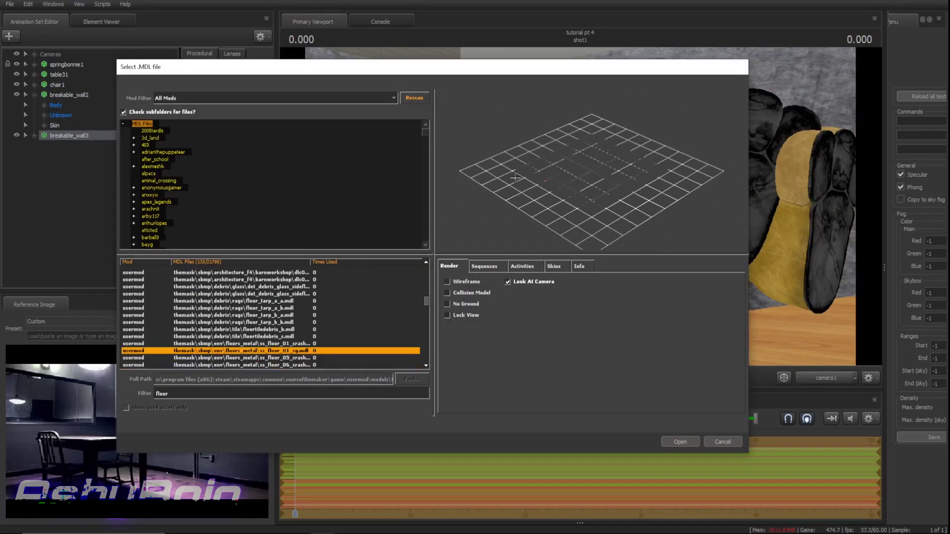
Browse the models filtered by "floor" and add the floormat model to the scene
scroll(254, 356, "down", 3)
left_click(254, 358)
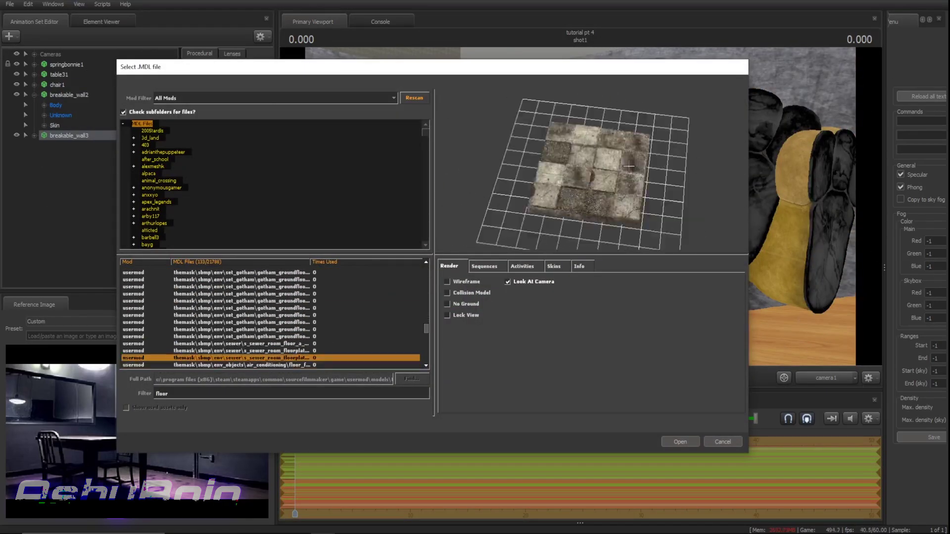
scroll(254, 356, "down", 3)
left_click(254, 343)
left_click(553, 265)
left_click(254, 365)
scroll(255, 357, "up", 4)
key("Down")
key("Down")
key("Down")
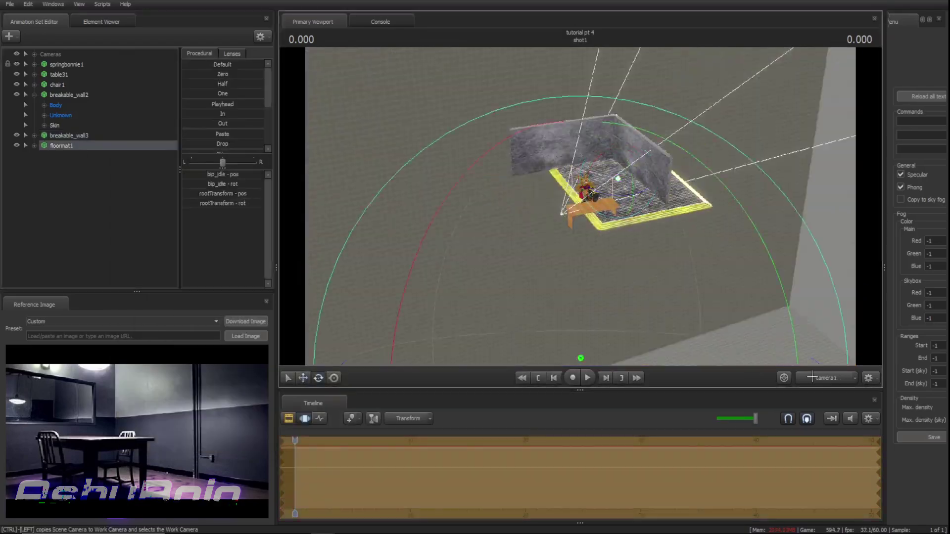
Add a rescale control to floormat1's bip_idle to enlarge the floor, and position wallwires1 in the room
right_click(76, 177)
mouse_move(119, 208)
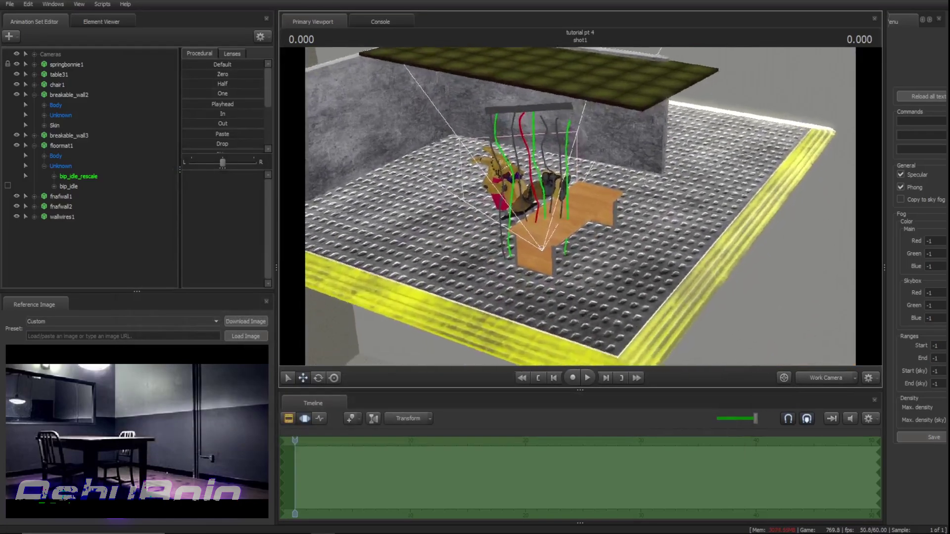
key("s")
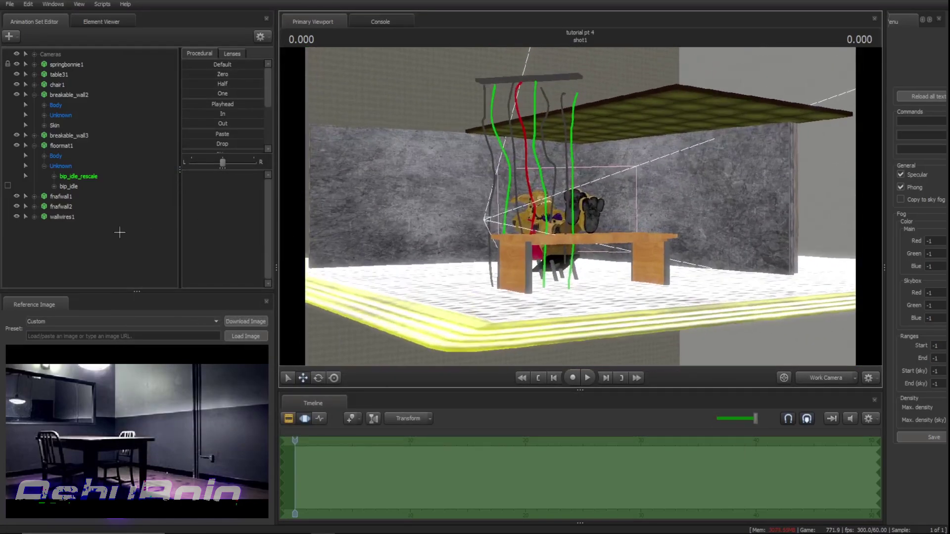
left_click(83, 218)
left_click_drag(511, 366, 566, 331)
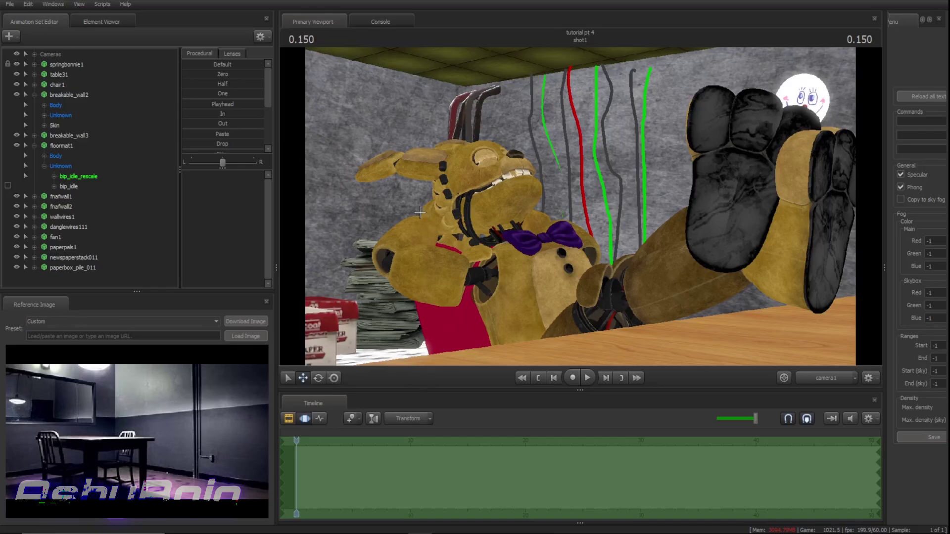
Enable Progressive Refinement with Depth Of Field for the viewport and preview the blur in the Clip Editor
right_click(369, 205)
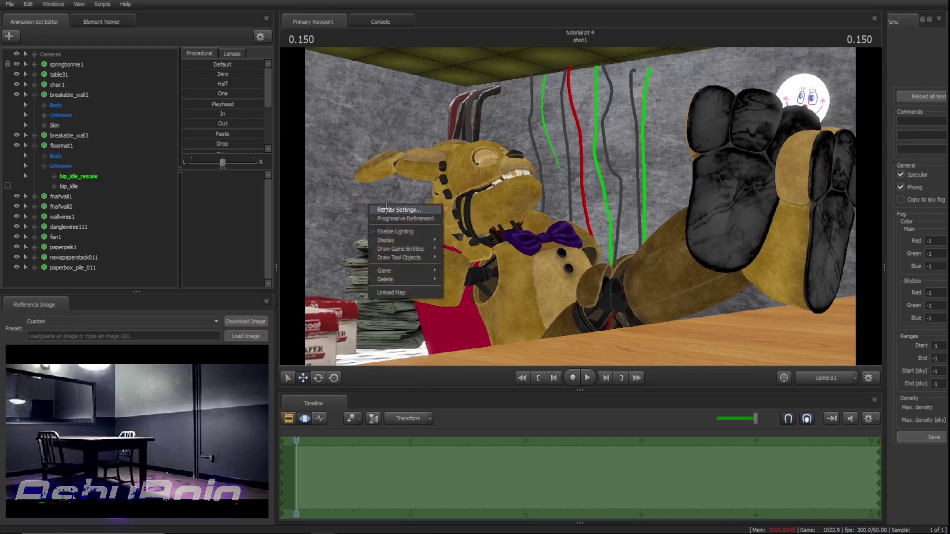
left_click(387, 209)
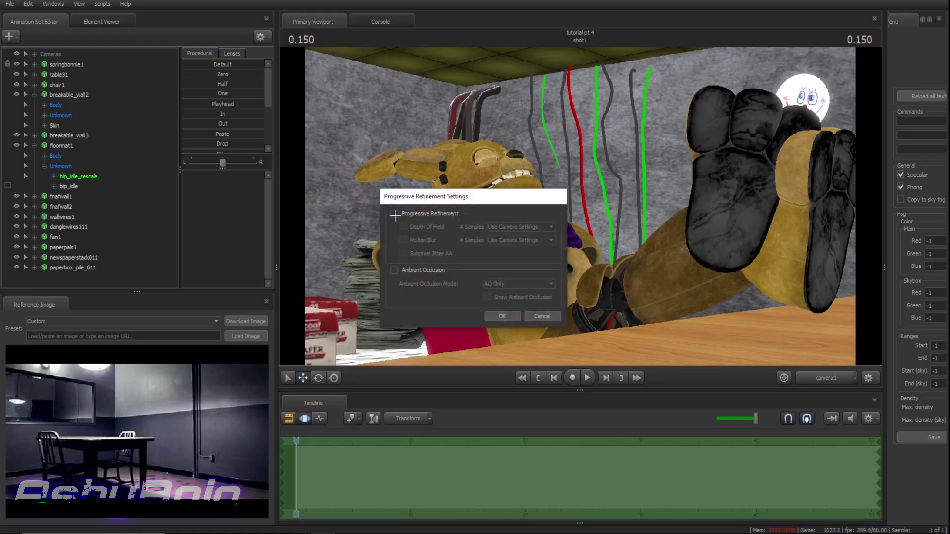
left_click(539, 316)
right_click(416, 212)
left_click(424, 215)
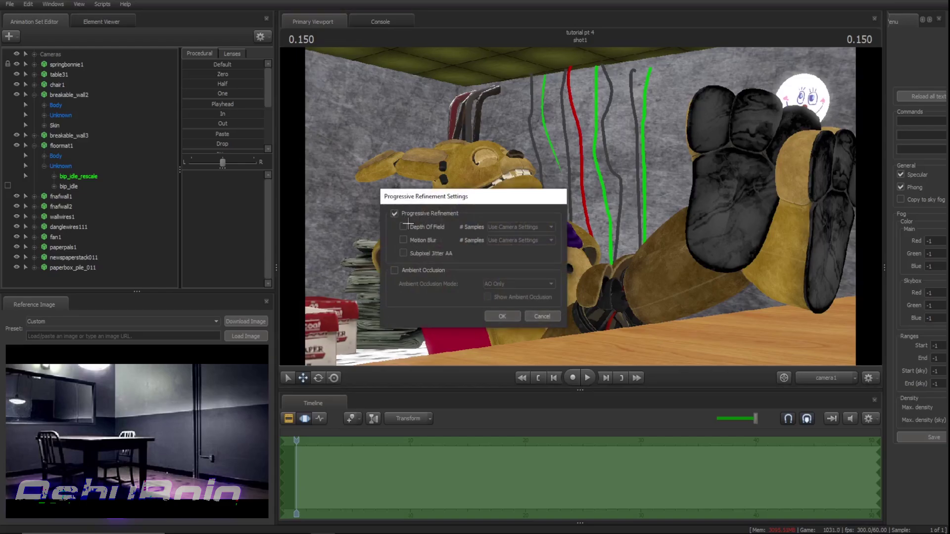
left_click(404, 227)
left_click(502, 316)
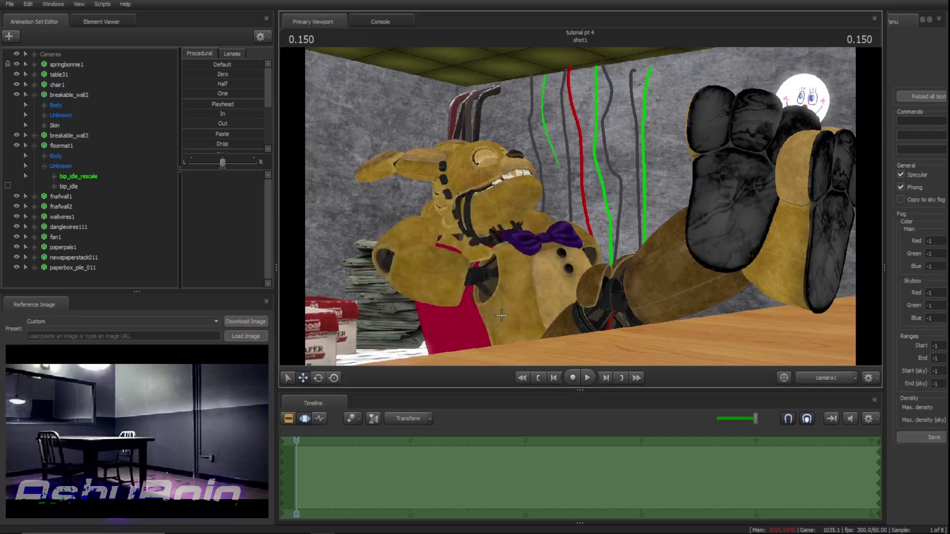
key("F2")
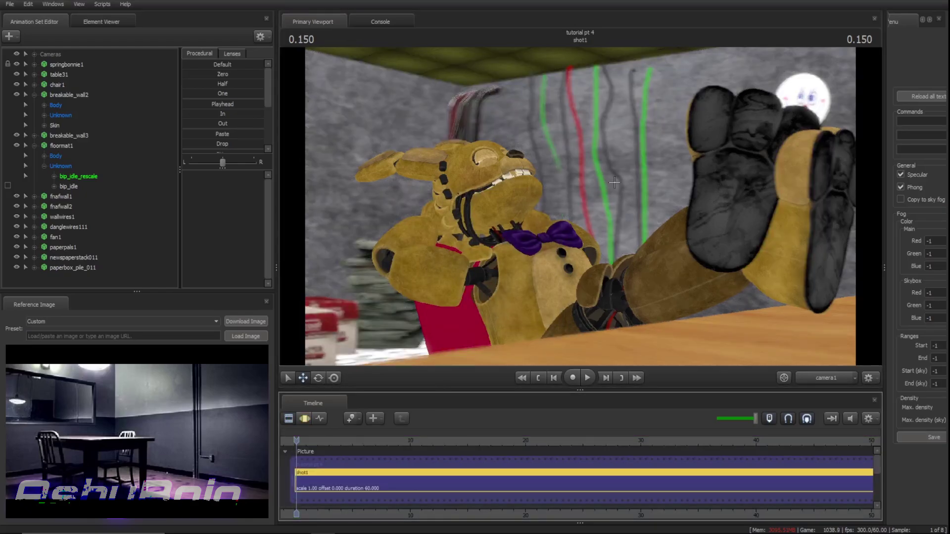
key("F3")
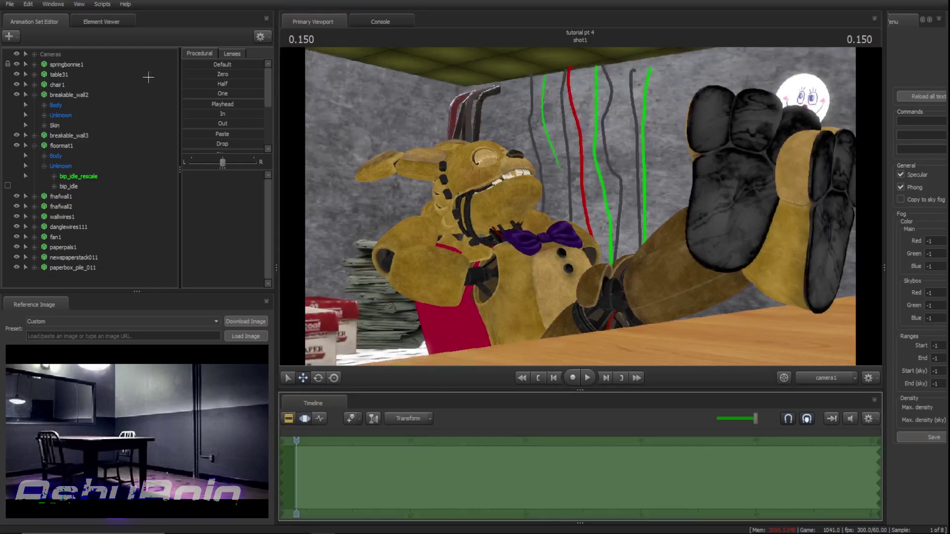
Adjust the scene camera's focalDistance to bring springbonnie1 into focus
left_click(58, 53)
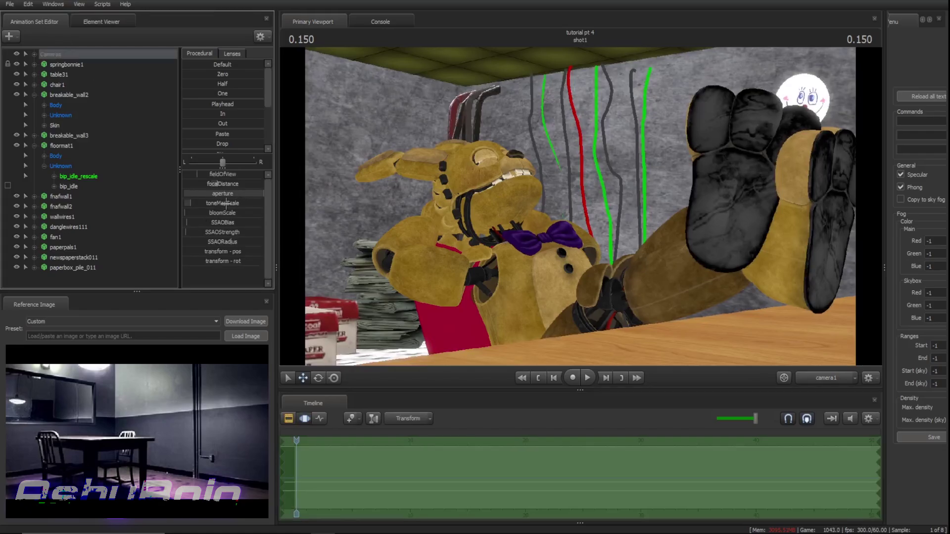
left_click_drag(216, 184, 211, 183)
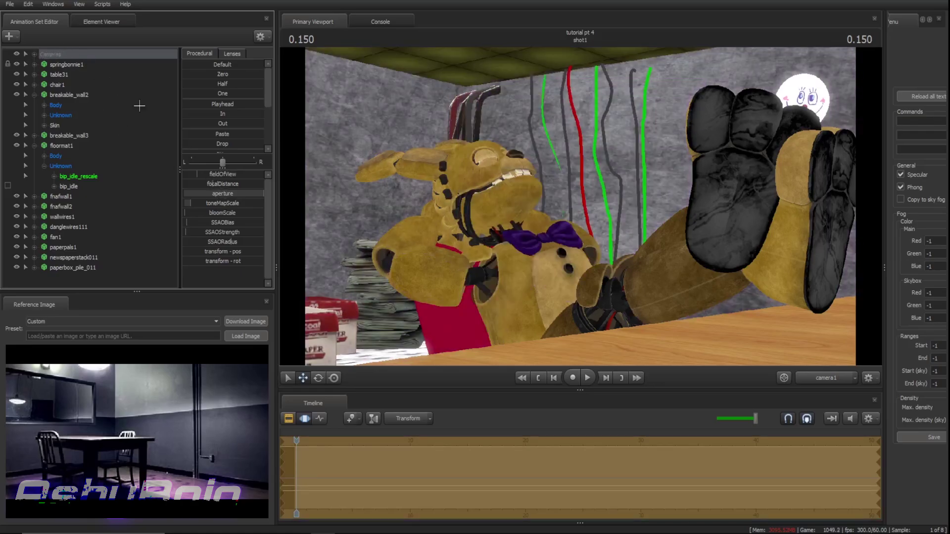
left_click_drag(214, 183, 214, 184)
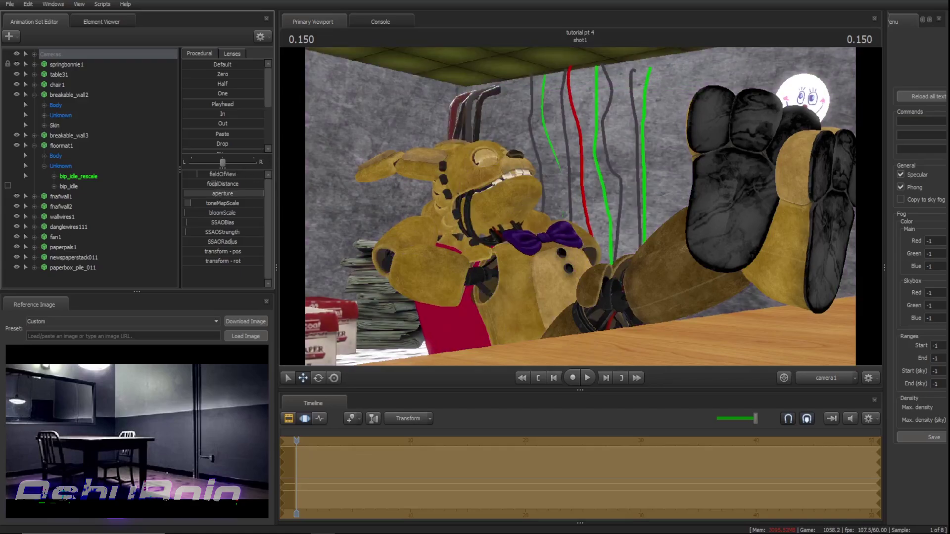
left_click_drag(216, 184, 214, 184)
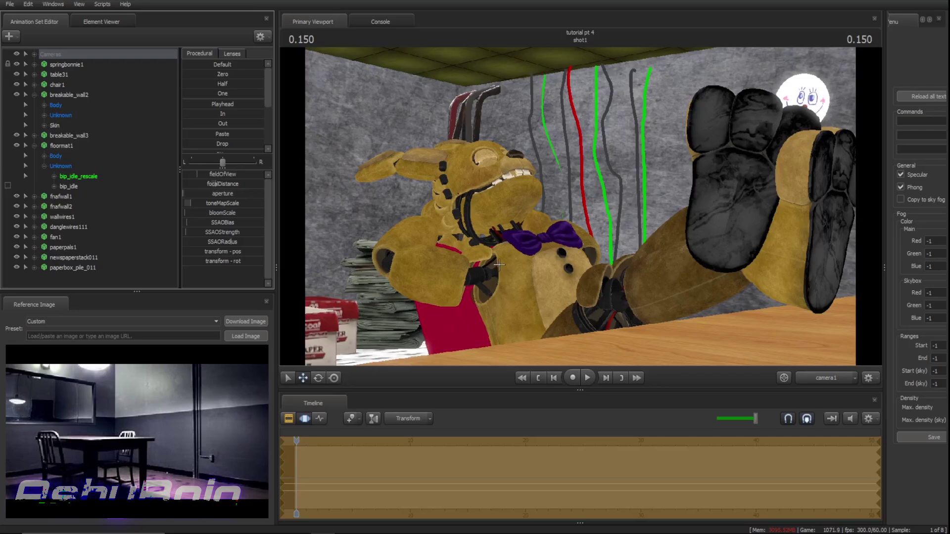
Adjust the scene camera's aperture to a moderate background blur and preview the result in the Clip Editor
key("ctrl+1")
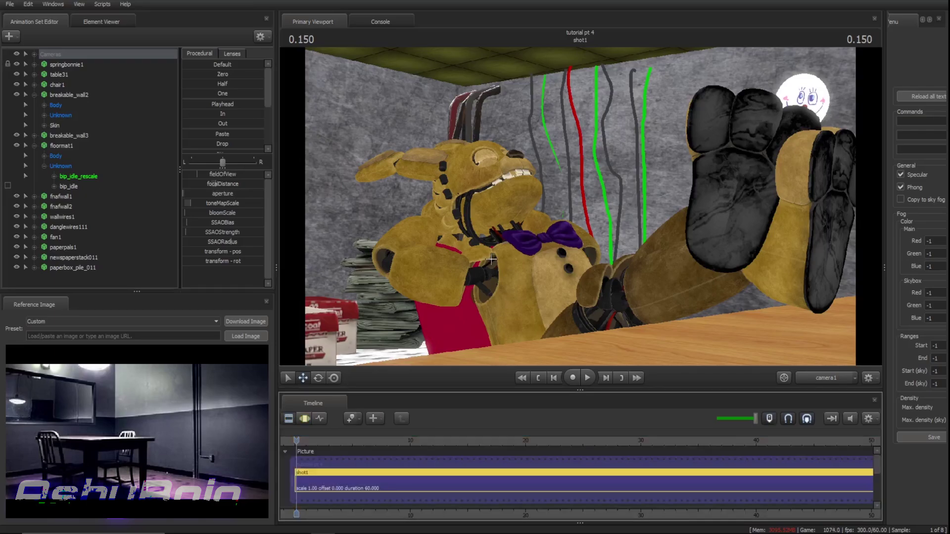
key("ctrl+2")
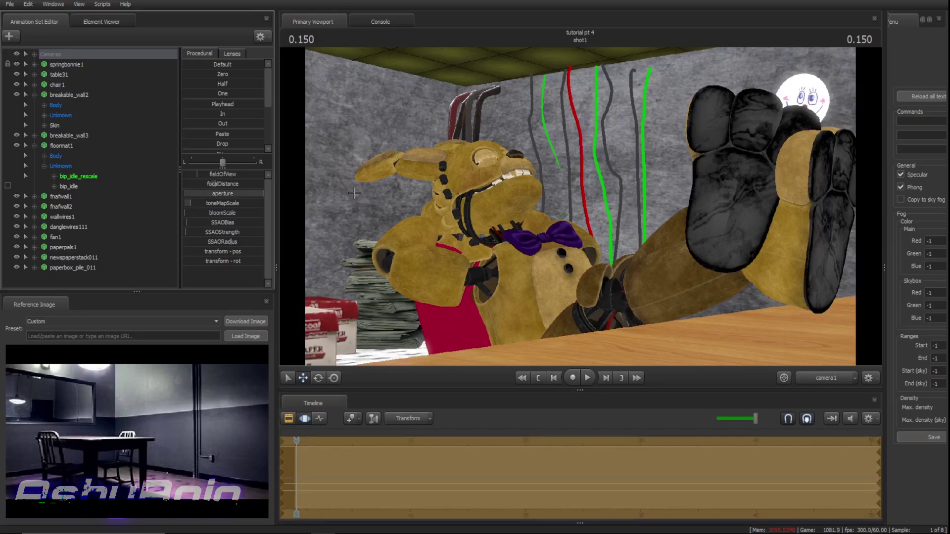
key("ctrl+1")
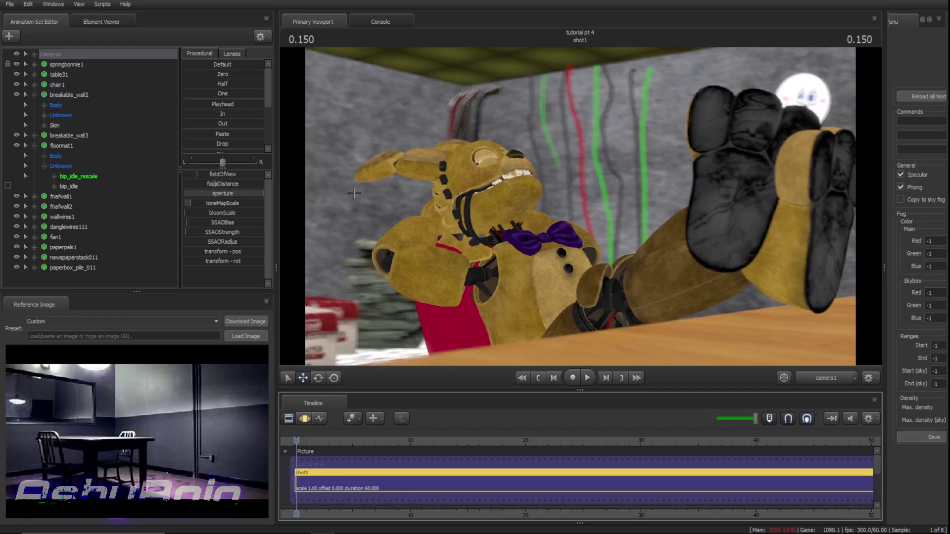
key("F3")
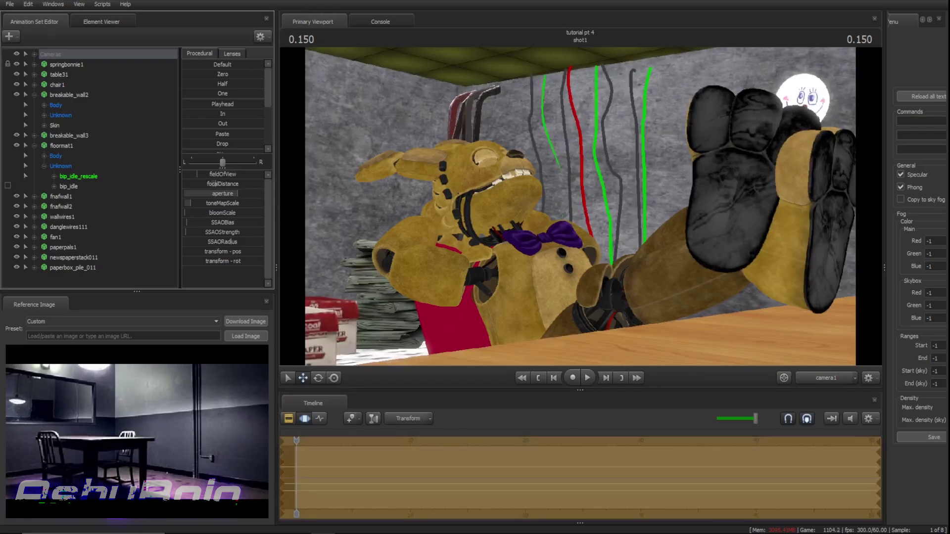
key("F2")
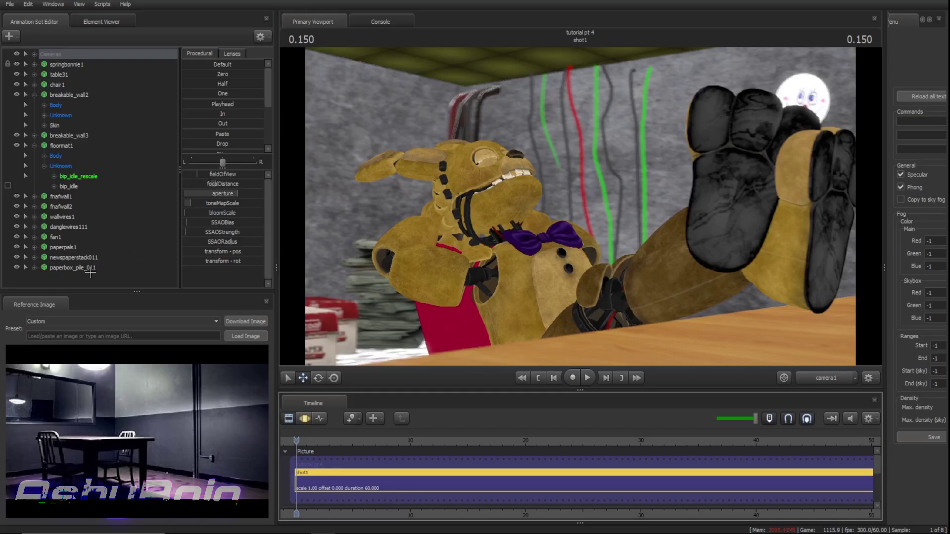
Lower the camera's bloomScale to its minimum and raise its SSAOBias, SSAOStrength and SSAORadius
key("F3")
left_click_drag(217, 213, 195, 216)
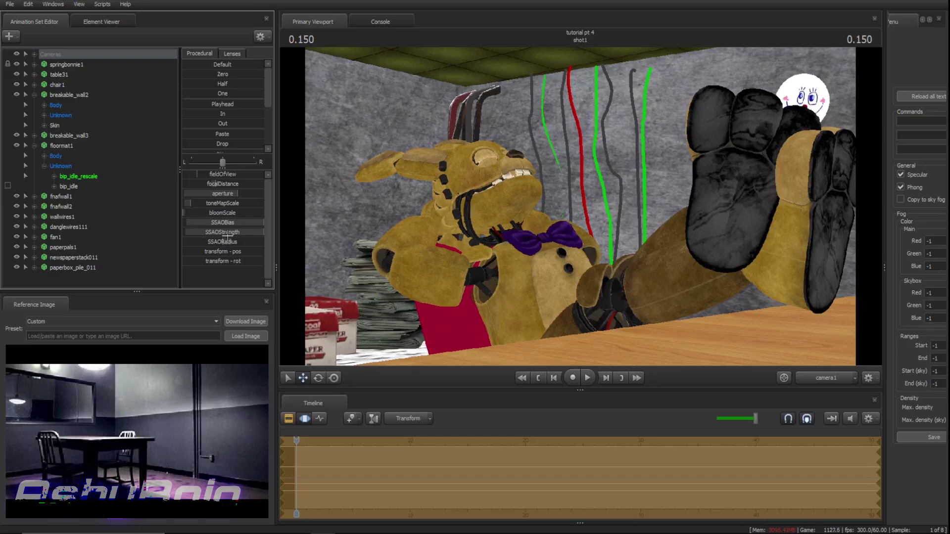
Enable Ambient Occlusion in the viewport's Progressive Refinement settings
right_click(489, 159)
left_click(501, 164)
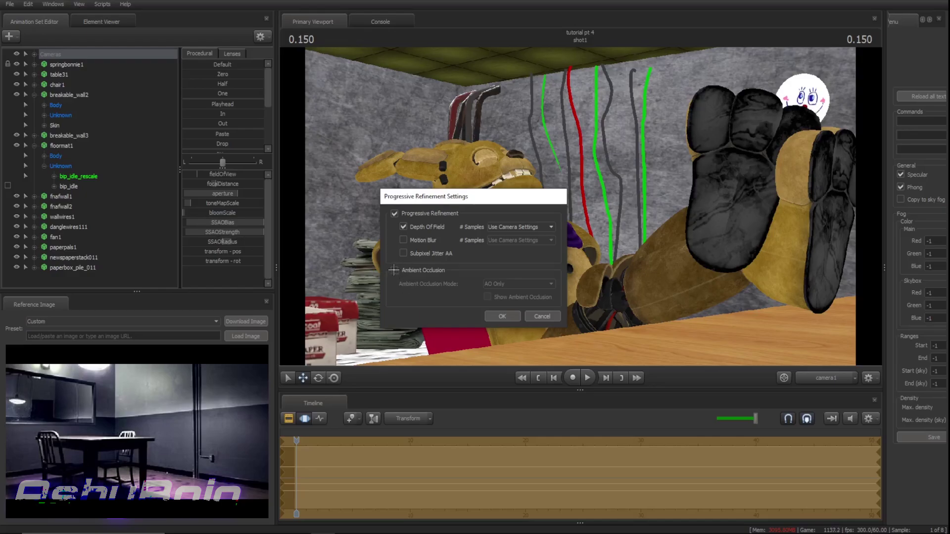
left_click(394, 270)
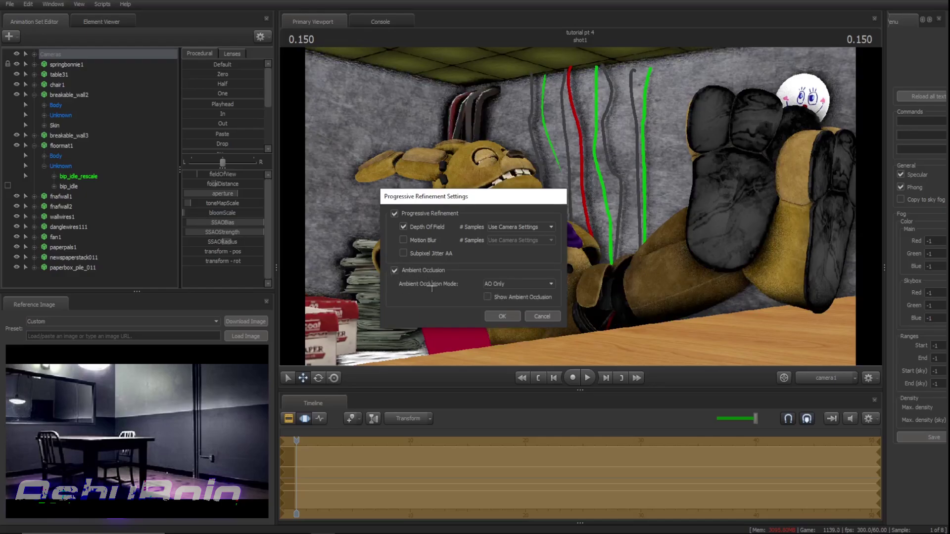
left_click(499, 316)
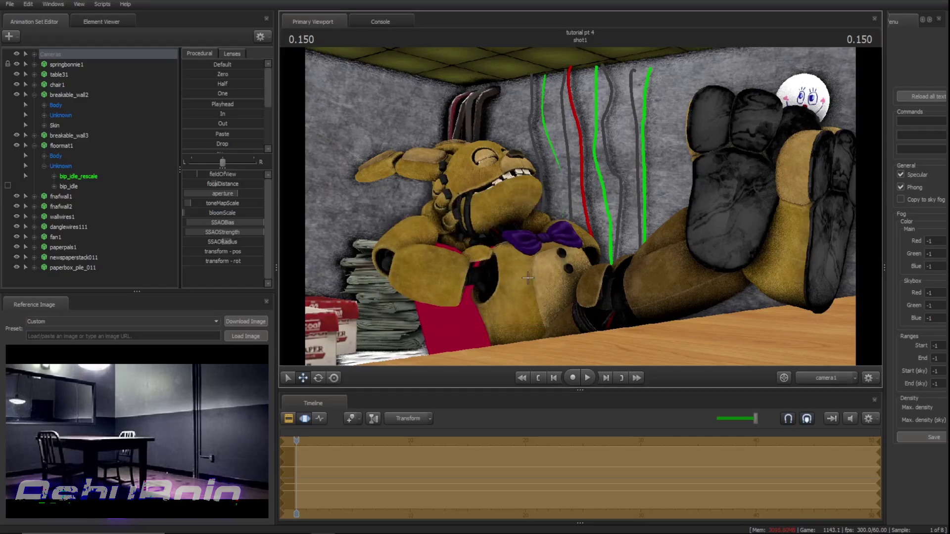
Inspect the room's shading through the work camera and return to the camera1 view
left_click(823, 378)
left_click_drag(580, 206, 730, 275)
key("w")
key("w")
key("s")
left_click(838, 382)
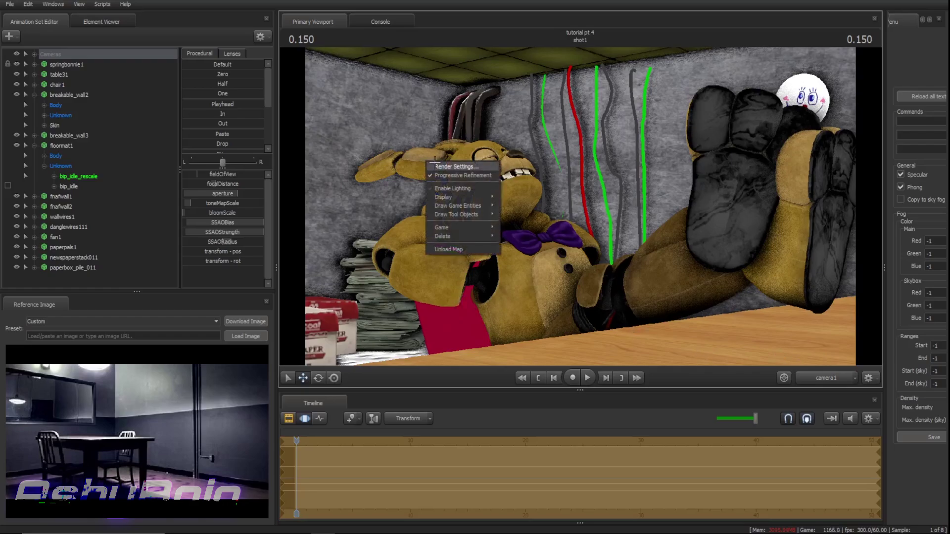
Enable Subpixel Jitter AA in the Progressive Refinement settings and preview the shot in the Clip Editor
left_click(435, 163)
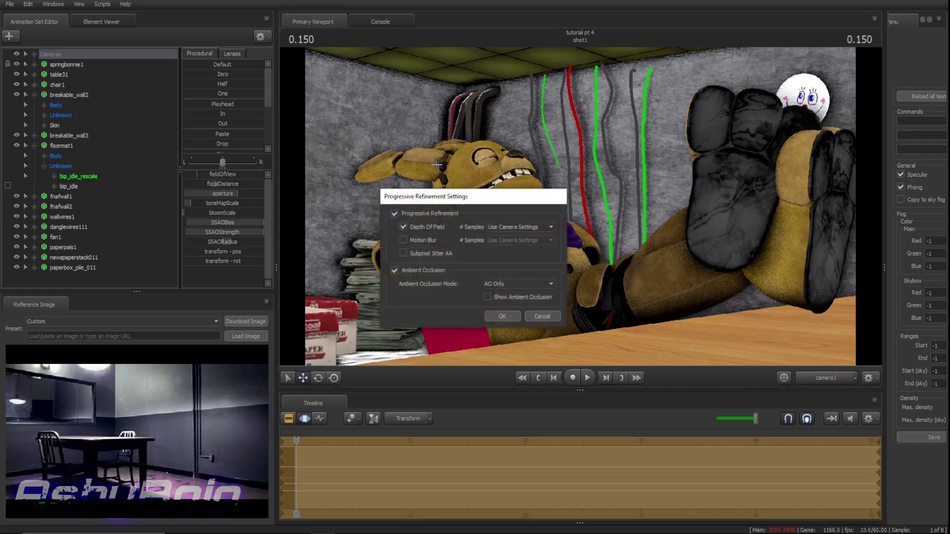
left_click(403, 253)
left_click(502, 316)
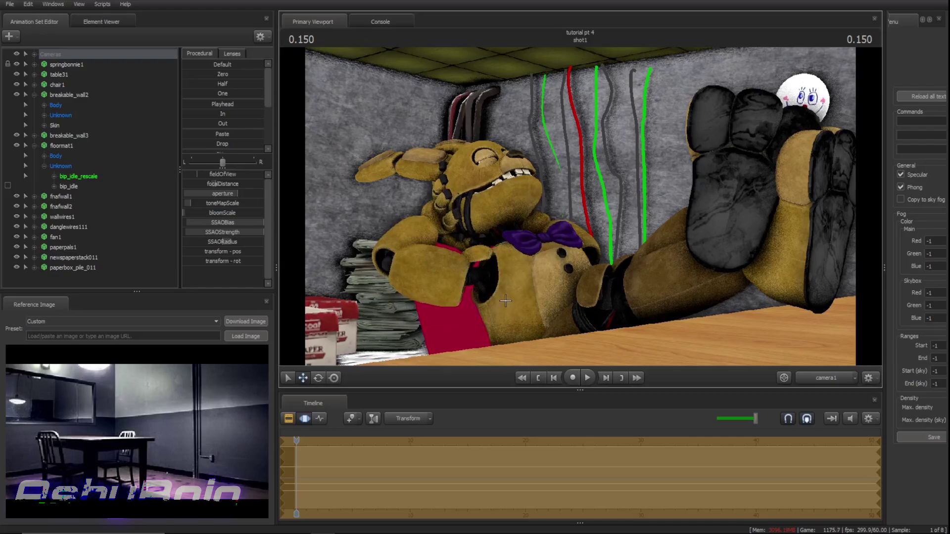
key("F2")
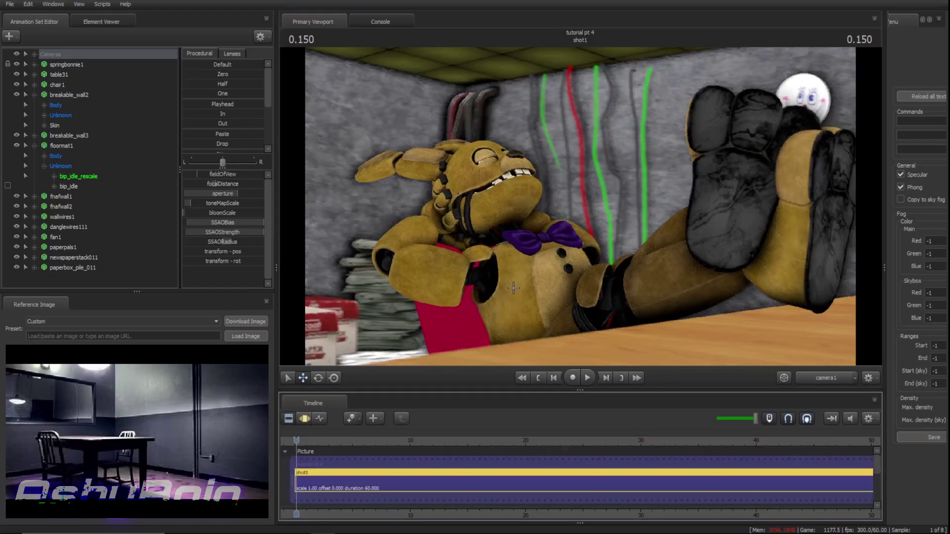
key("F3")
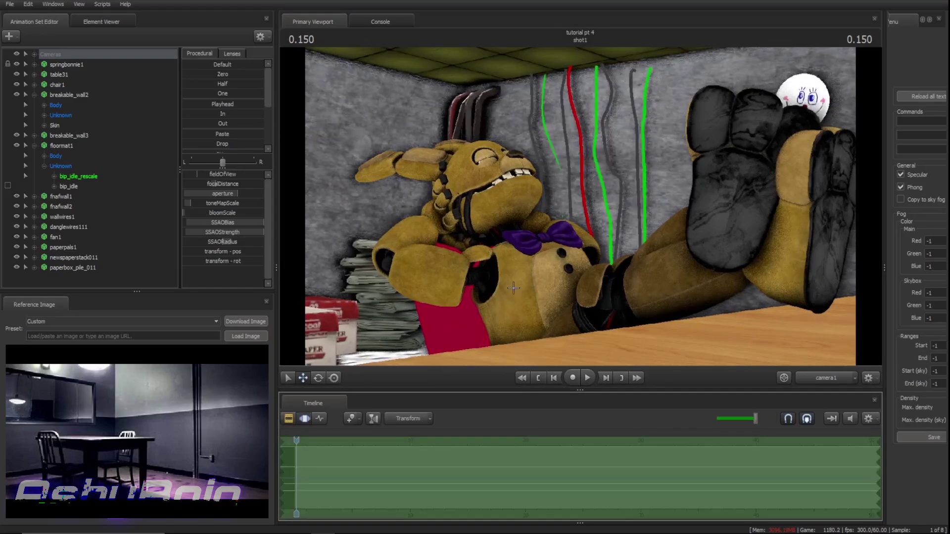
Enable Motion Blur, override the samples to 128 for Depth Of Field and 64 for Motion Blur, and preview the shot in the Clip Editor
right_click(448, 181)
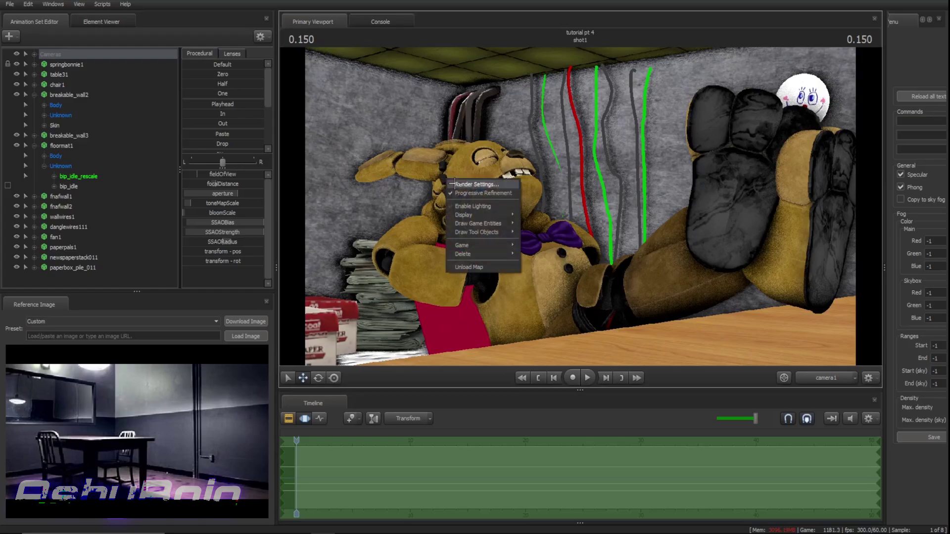
left_click(454, 184)
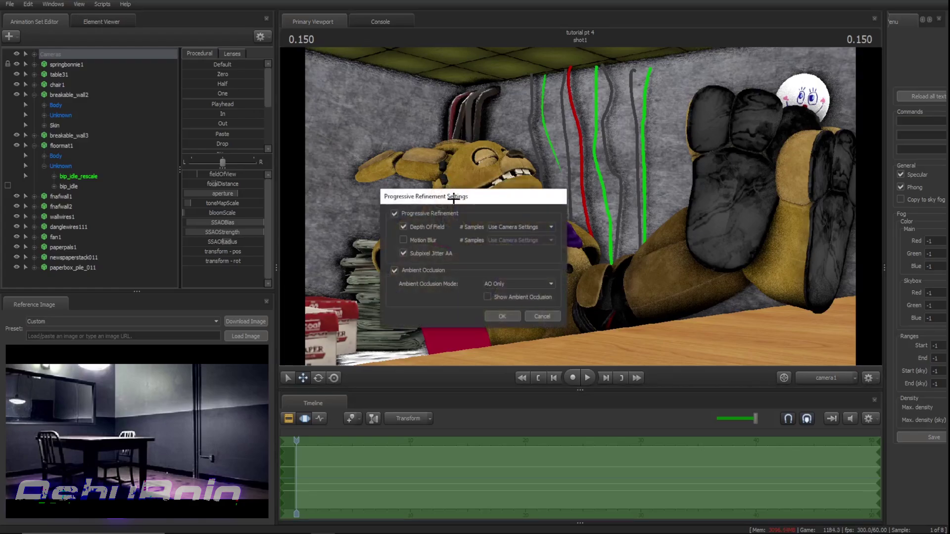
left_click(403, 240)
left_click(528, 226)
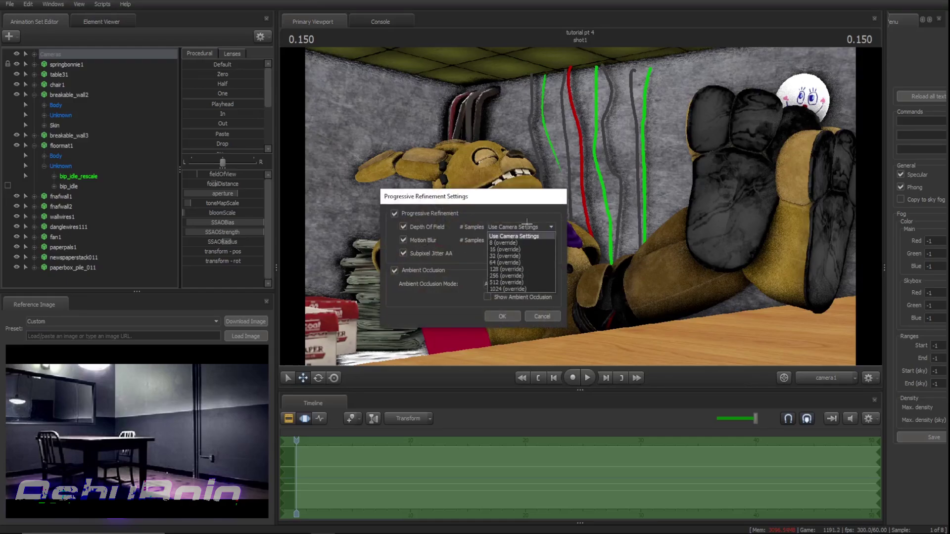
left_click(517, 226)
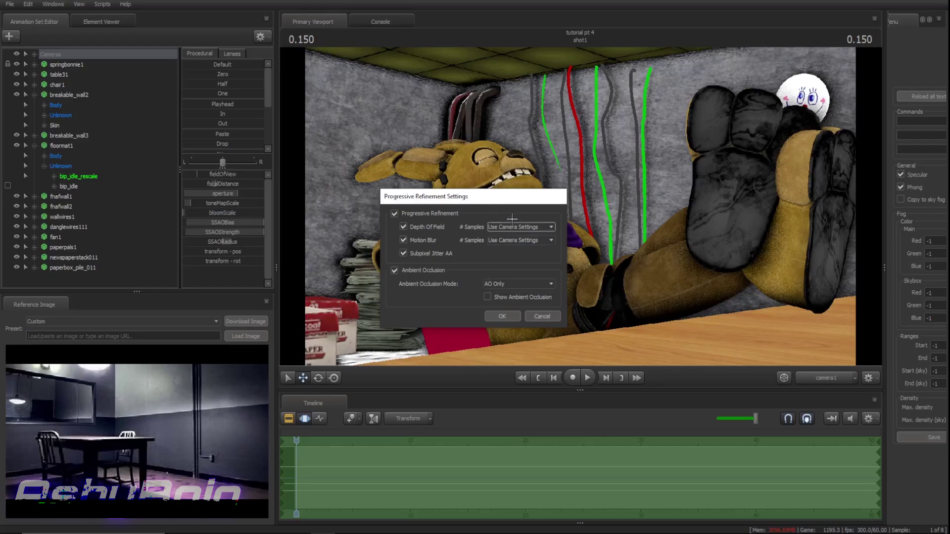
left_click(511, 226)
left_click(508, 269)
left_click(499, 241)
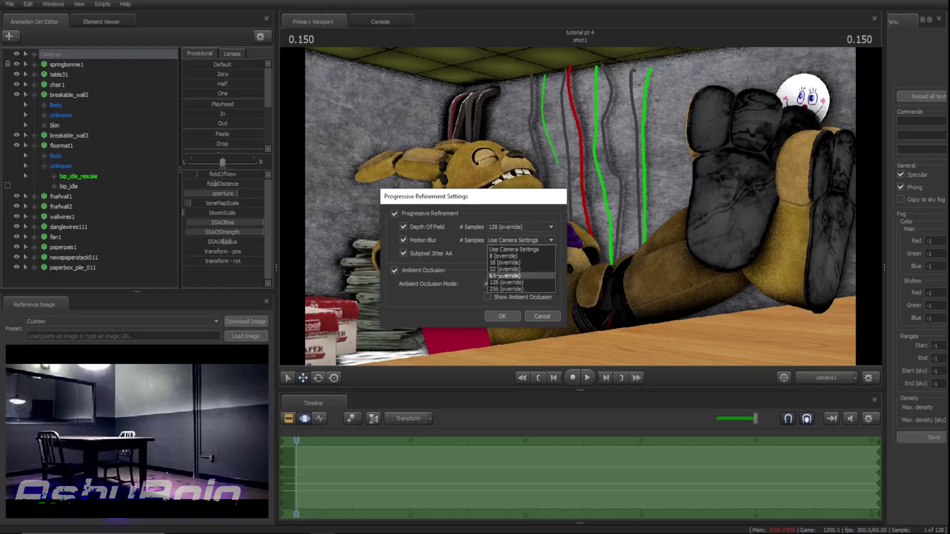
left_click(495, 266)
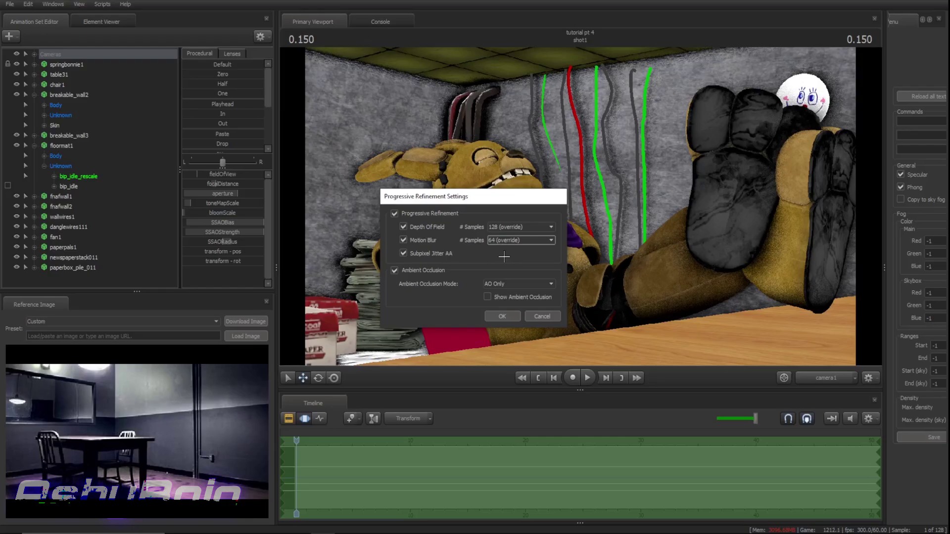
left_click(503, 316)
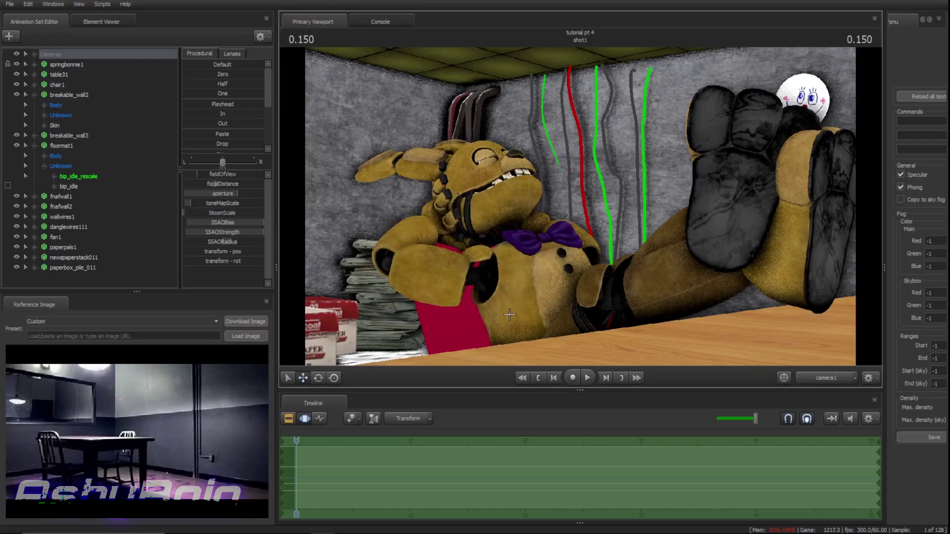
key("F1")
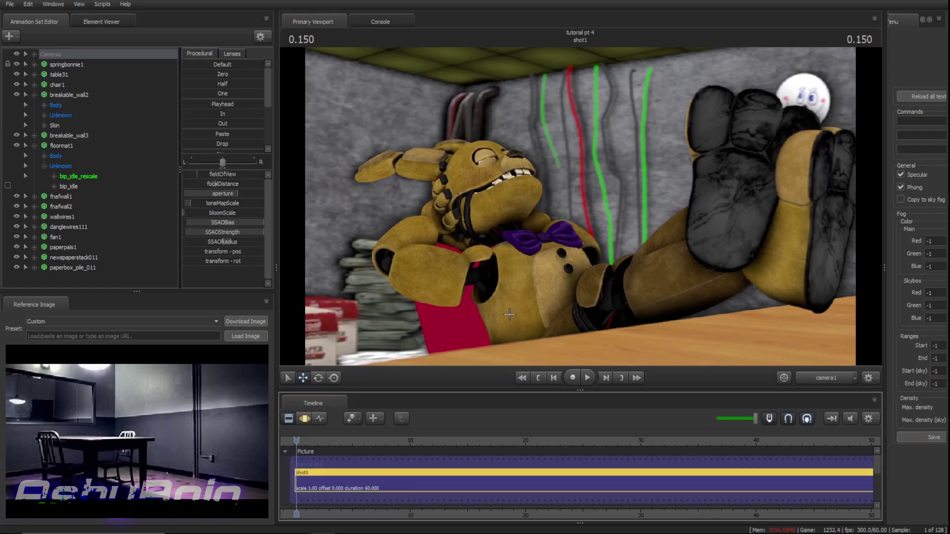
Collapse the floormat1 and breakable_wall2 control groups in the animation set list
left_click(35, 146)
left_click(35, 95)
left_click(77, 239)
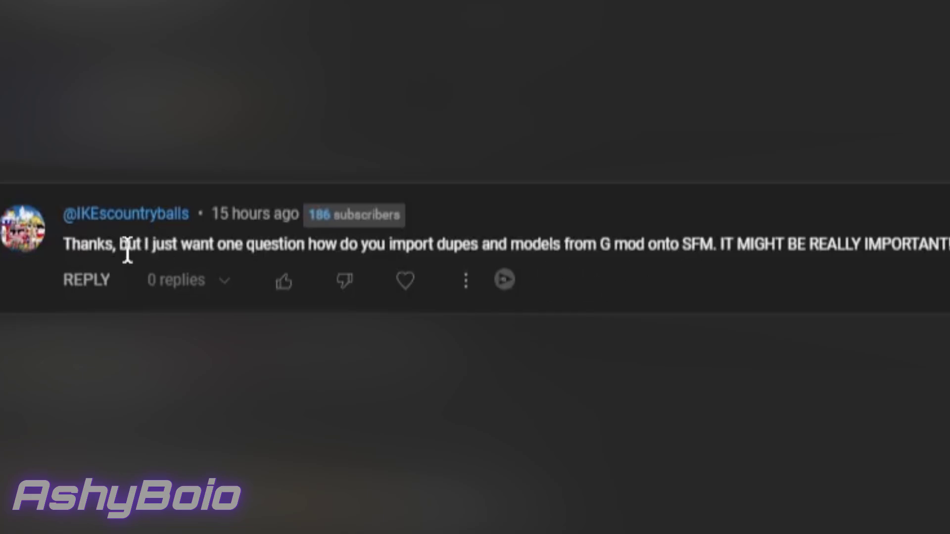
Highlight the viewer comment's question about importing dupes and models from G mod onto SFM
left_click_drag(128, 246, 743, 245)
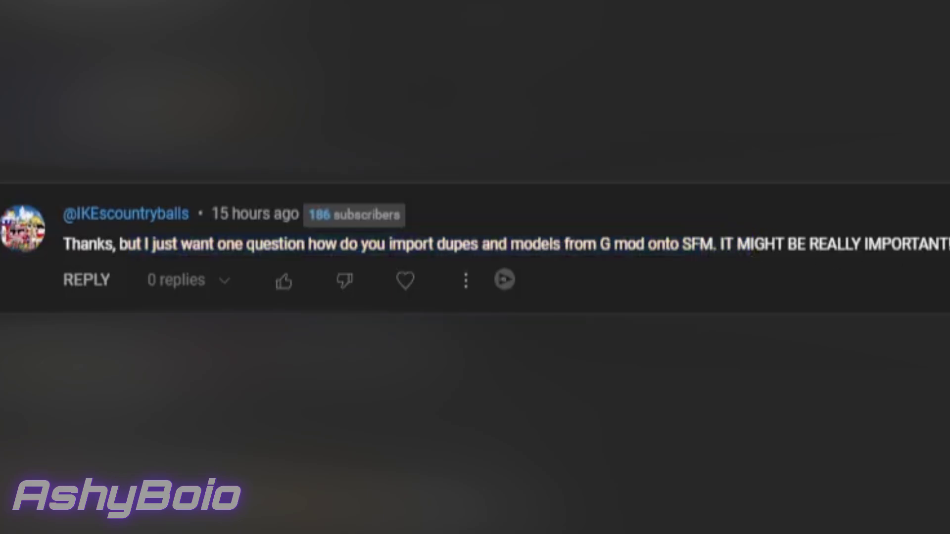